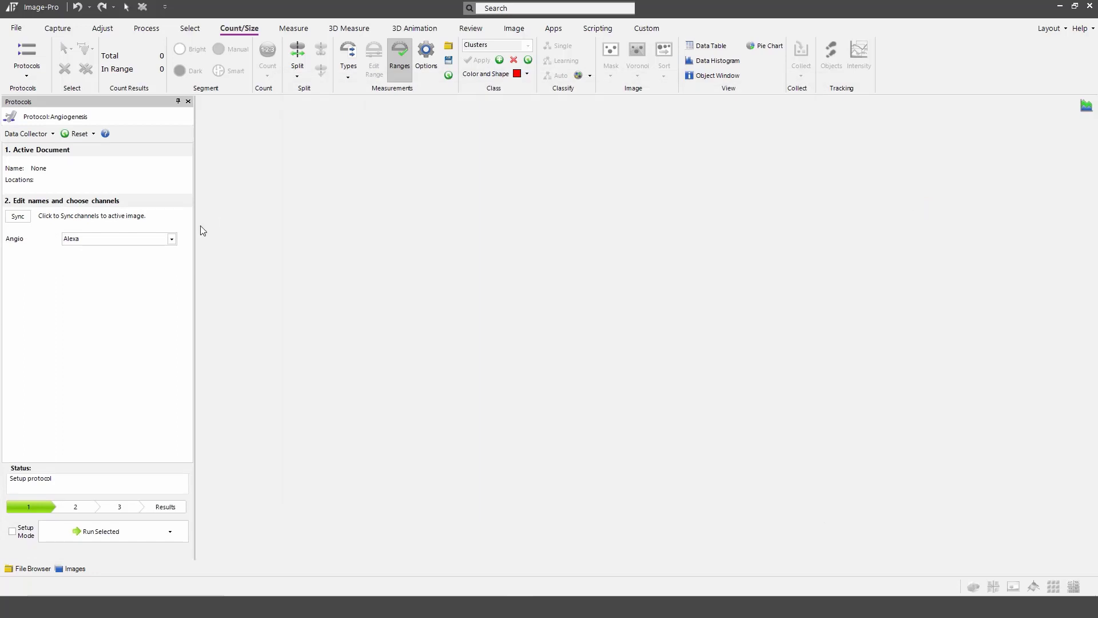
# Load the Angiogenesis protocol's demo image and look through wells A2 and A3, ending on well A1
pyautogui.click(94, 134)
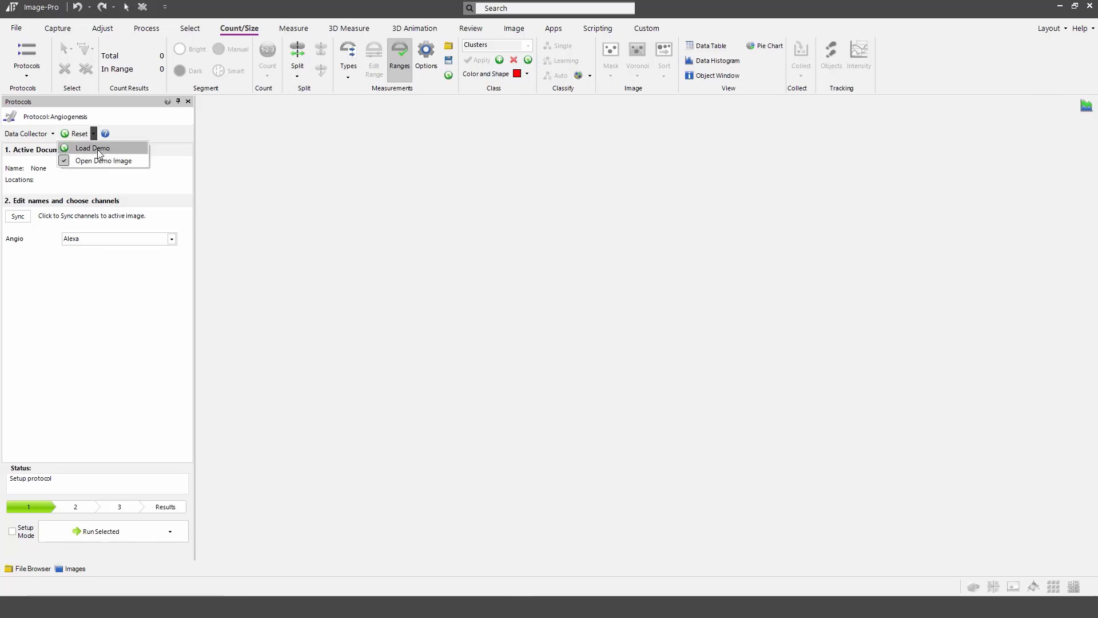
pyautogui.click(97, 149)
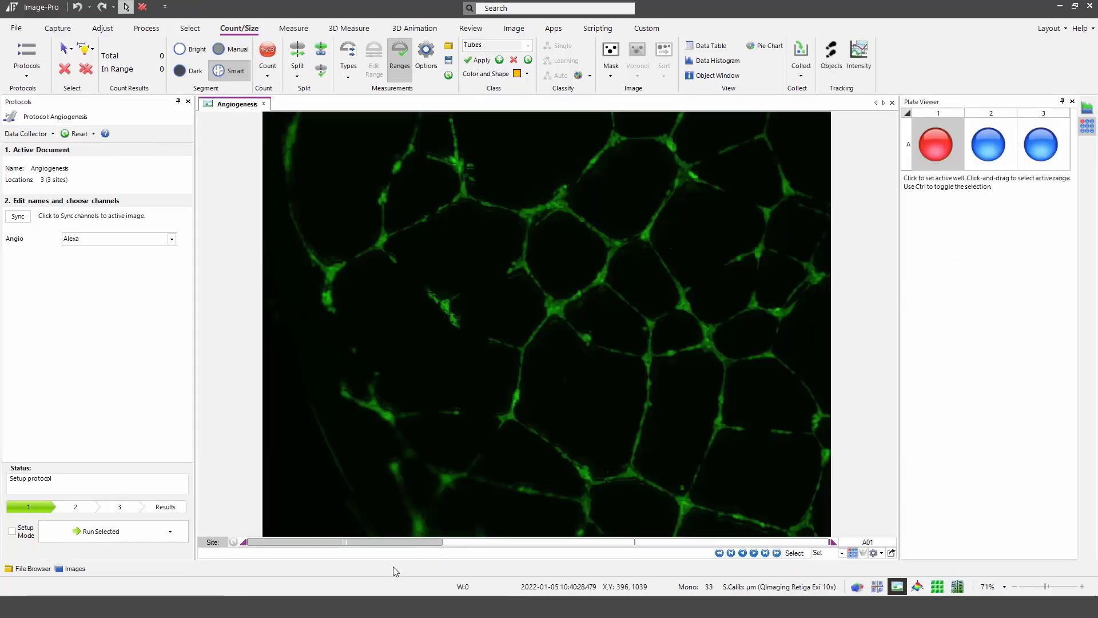
pyautogui.click(988, 144)
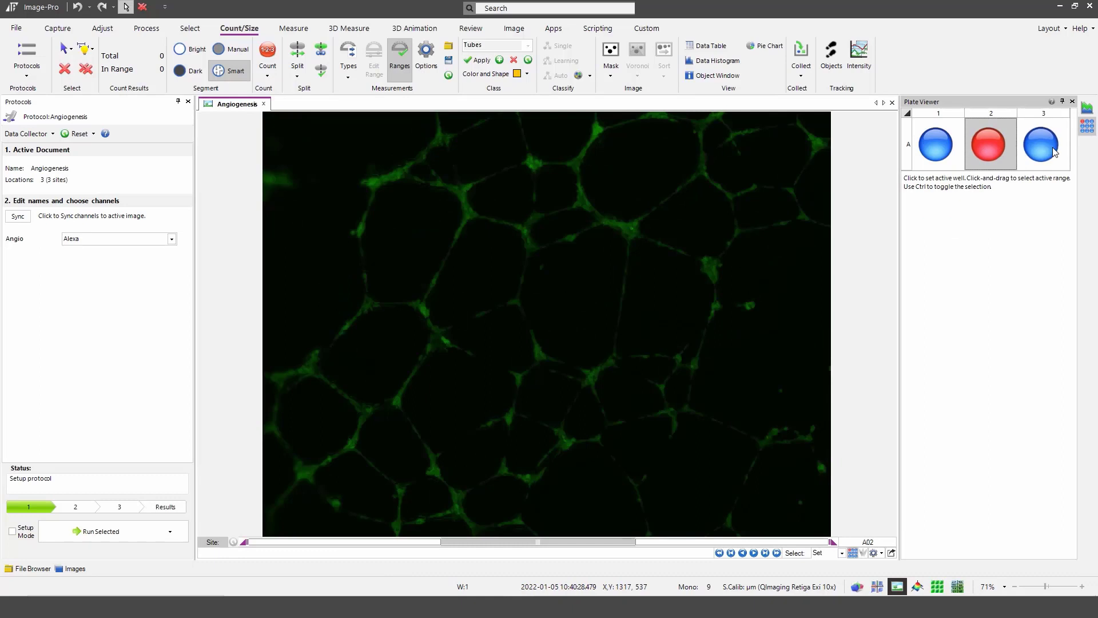
pyautogui.click(1041, 145)
pyautogui.click(992, 146)
pyautogui.click(949, 131)
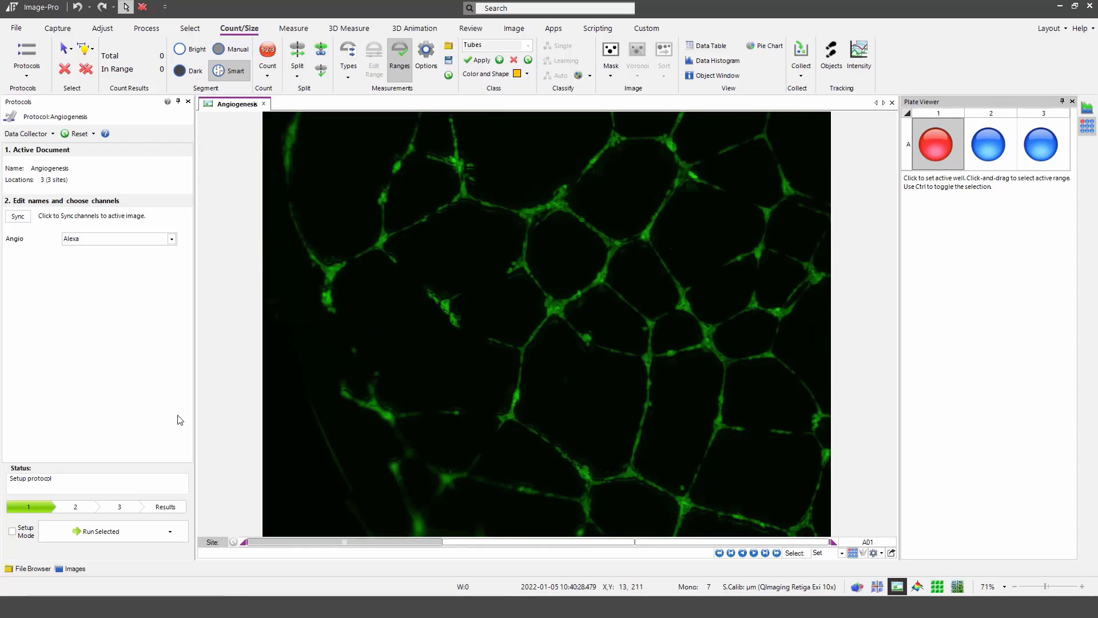
# Sync the protocol channels to the active image and choose Brightfield as the Angio channel
pyautogui.click(22, 216)
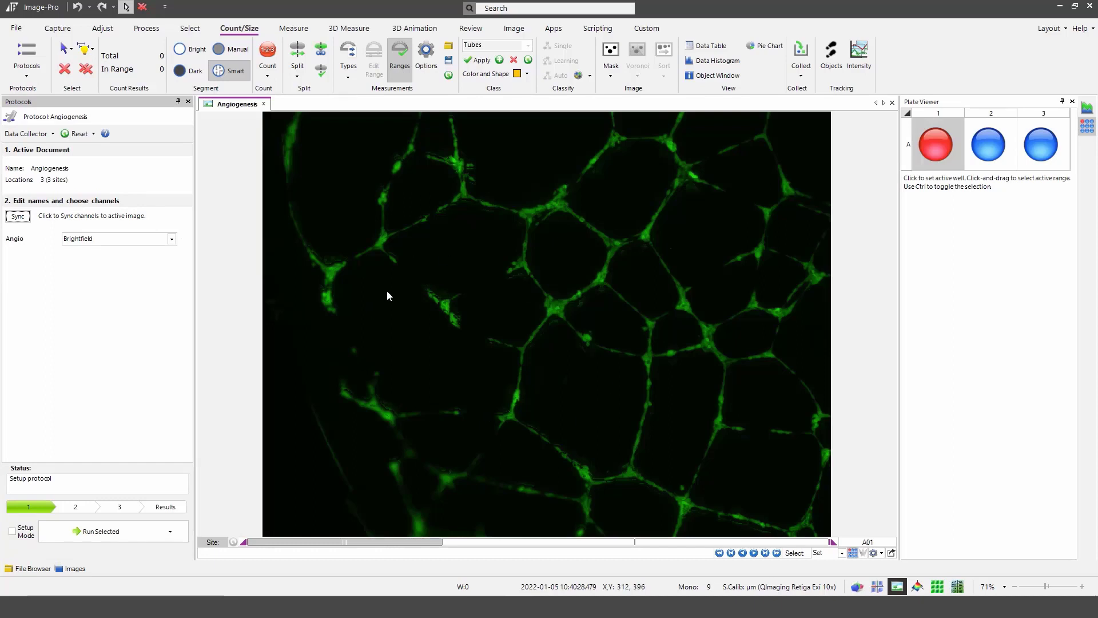
pyautogui.click(171, 240)
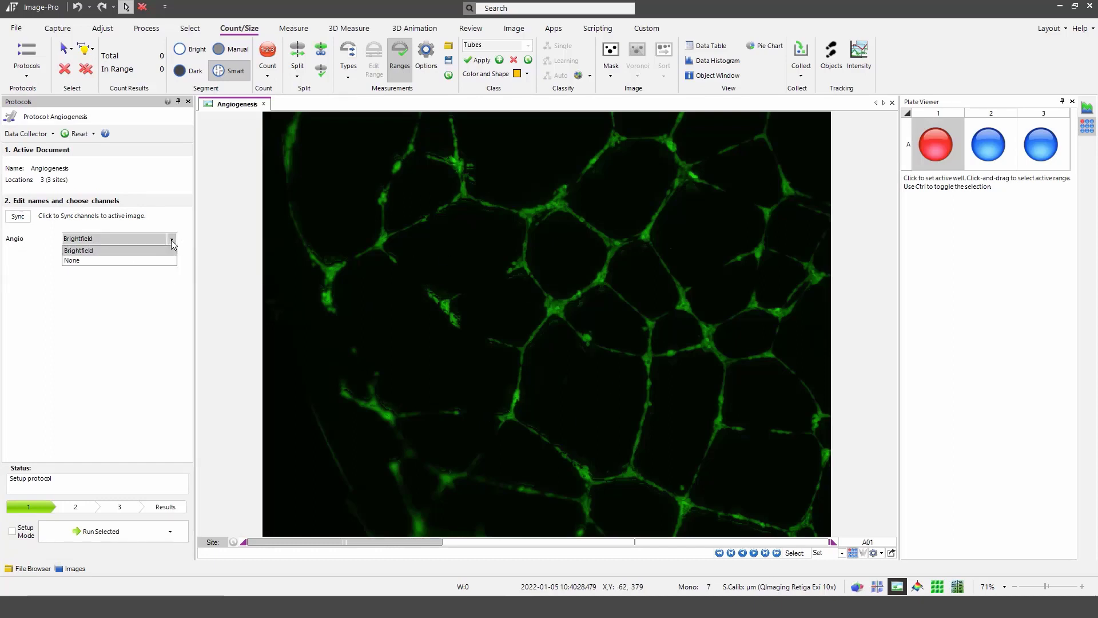
pyautogui.click(90, 256)
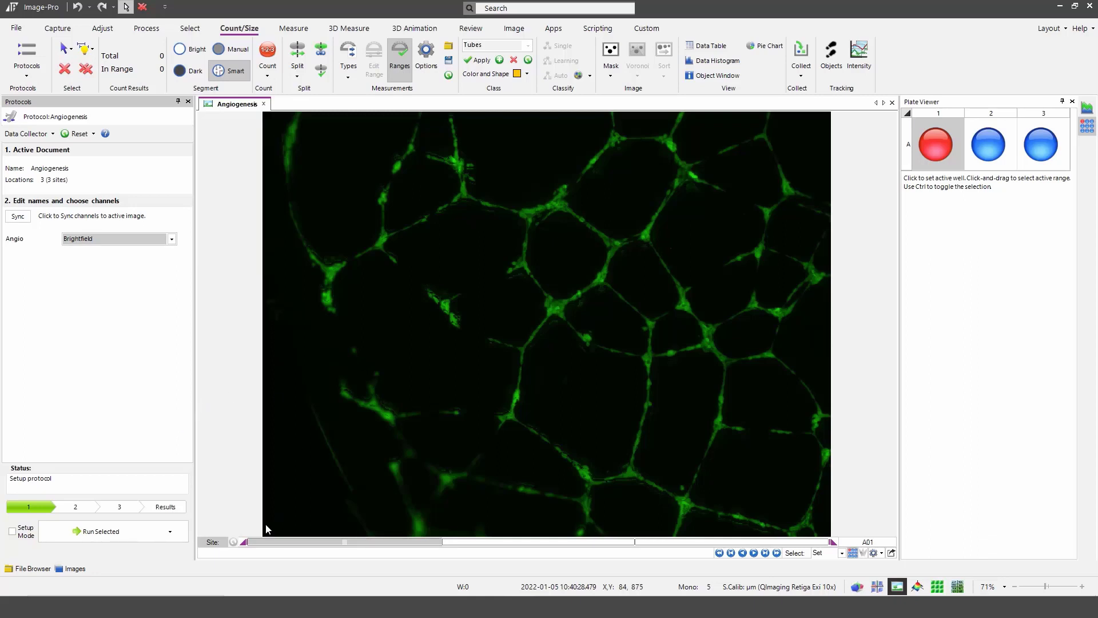
# Advance to cluster identification with Setup Mode enabled and set the cluster threshold to 30%
pyautogui.click(18, 531)
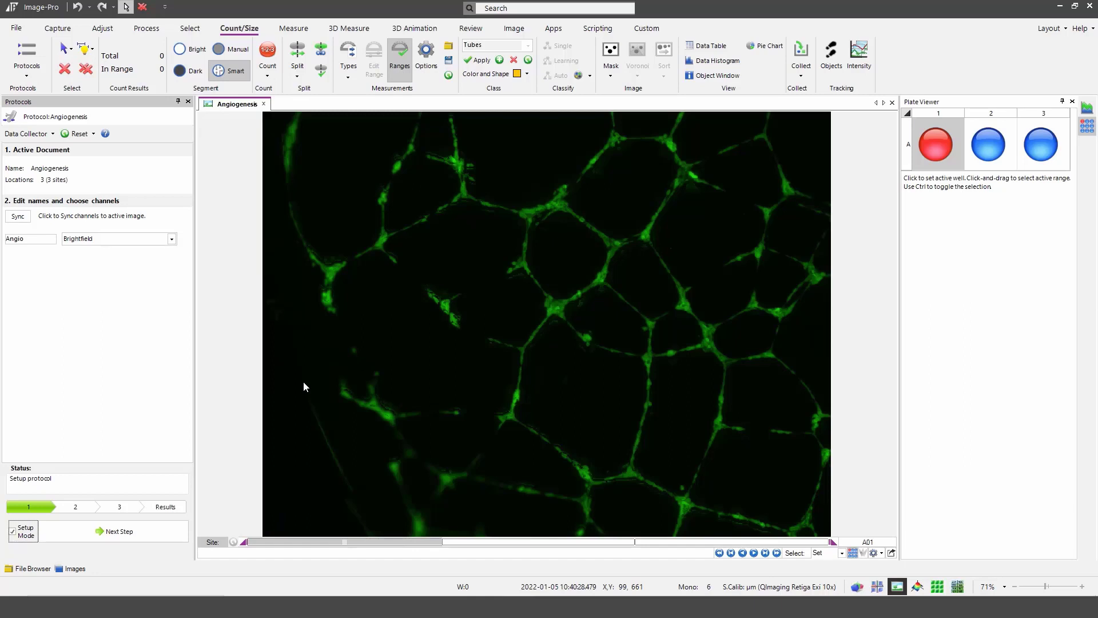
pyautogui.click(132, 531)
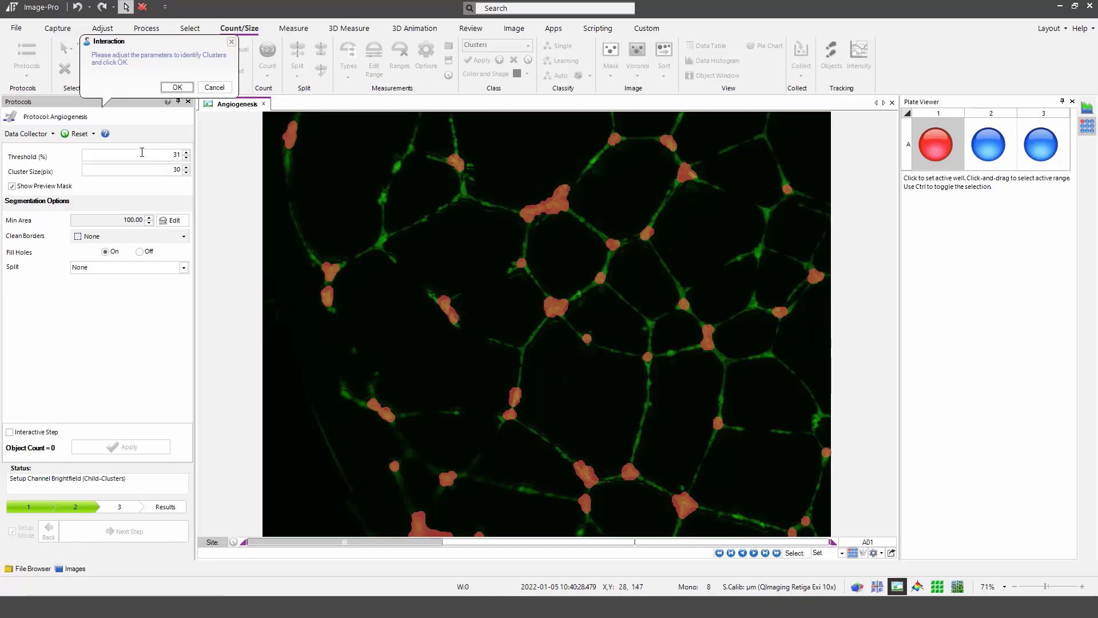
pyautogui.moveTo(118, 169)
pyautogui.click(186, 163)
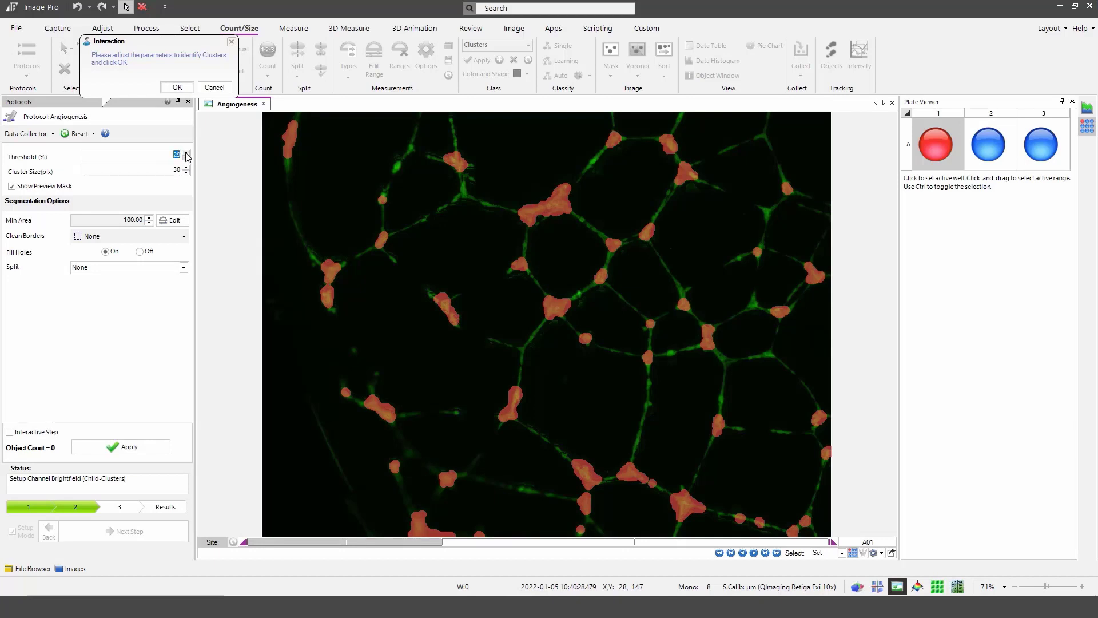
pyautogui.click(159, 155)
pyautogui.click(186, 158)
pyautogui.click(164, 155)
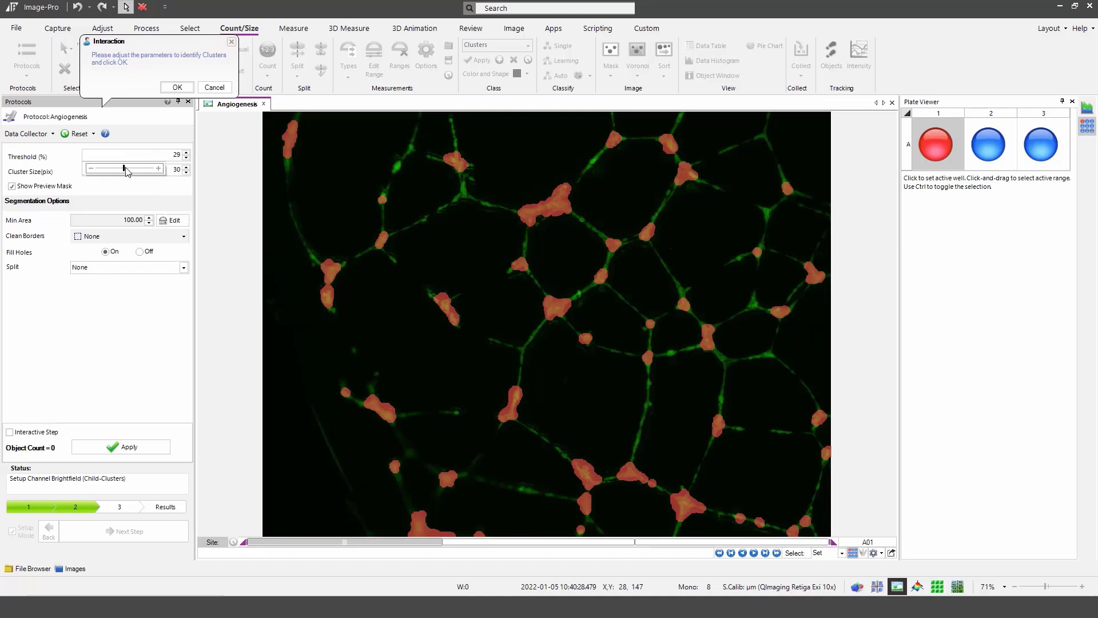
pyautogui.moveTo(122, 168); pyautogui.dragTo(120, 171)
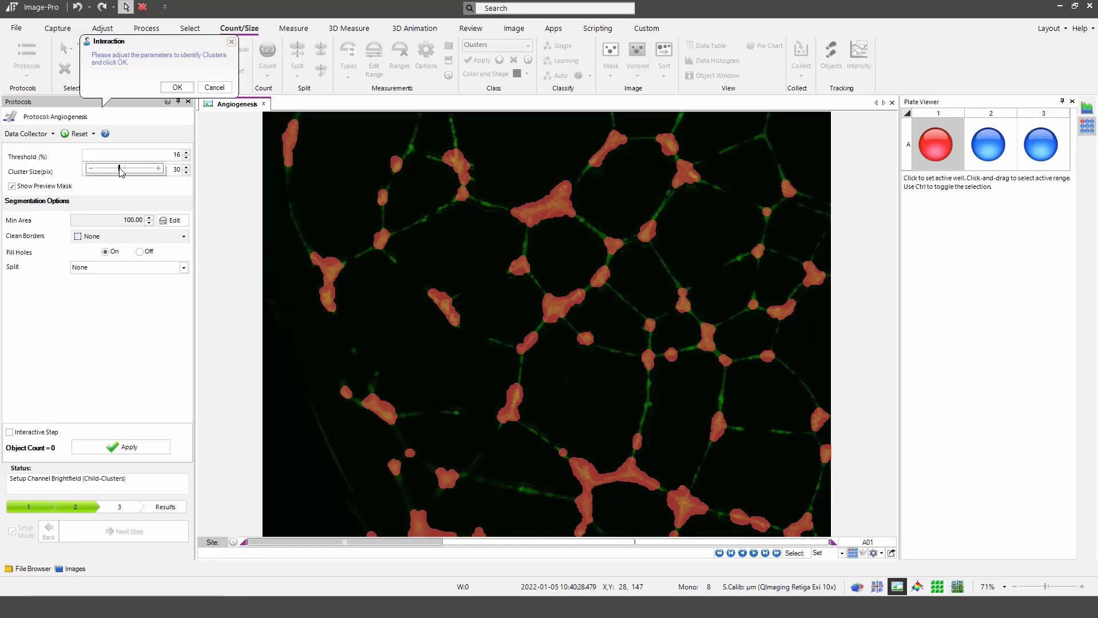
pyautogui.moveTo(120, 171); pyautogui.dragTo(124, 170)
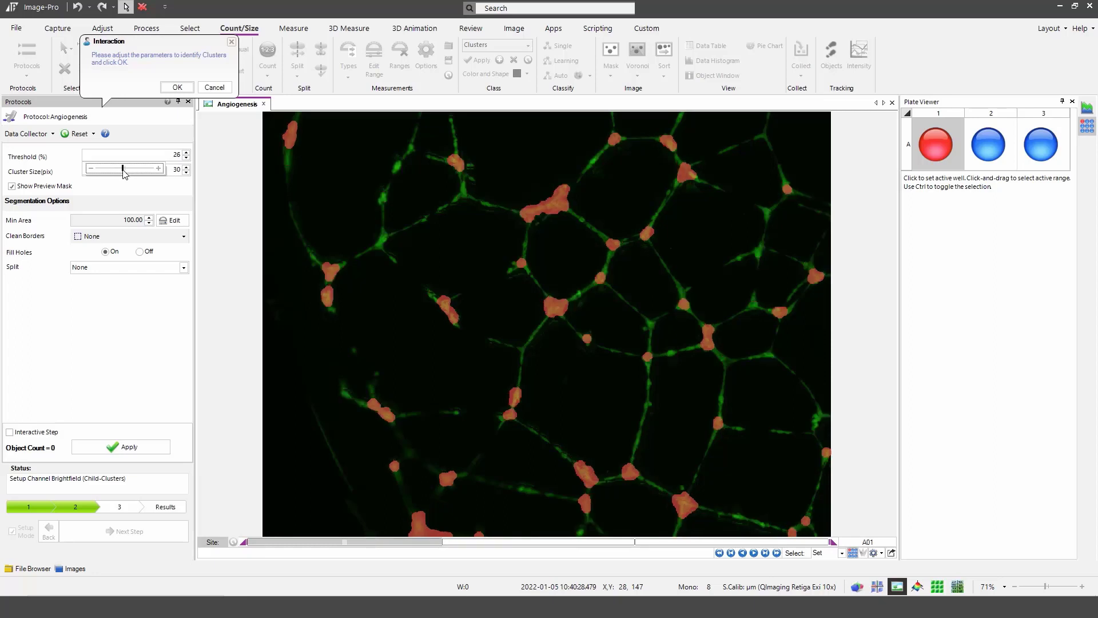
pyautogui.click(187, 152)
pyautogui.click(187, 153)
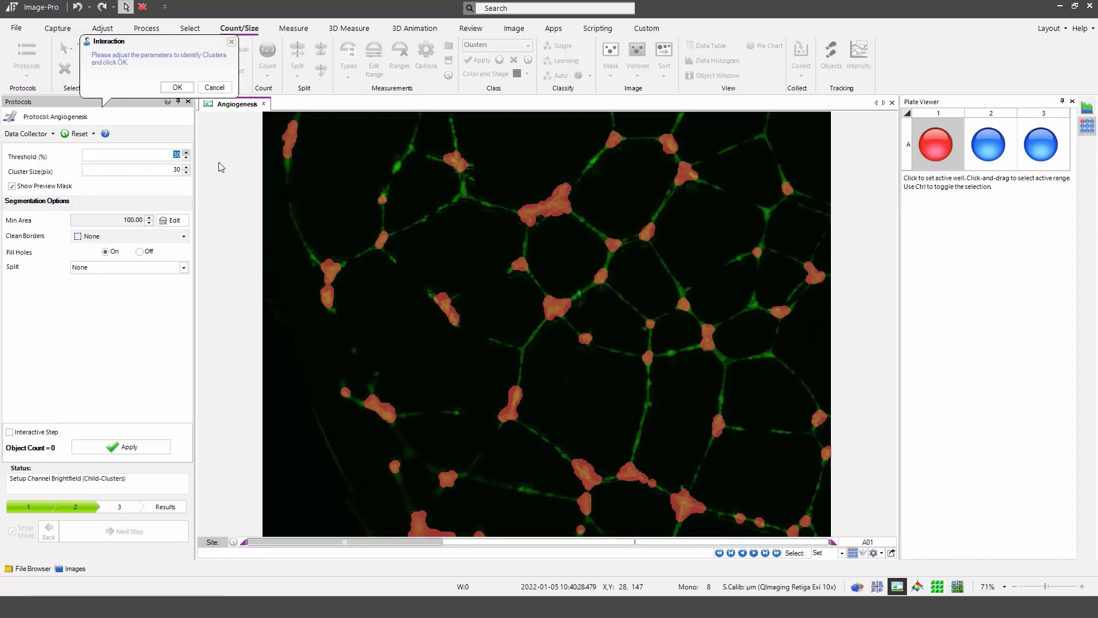
# Set the cluster size to 26 pixels and accept the cluster detection parameters
pyautogui.moveTo(160, 173)
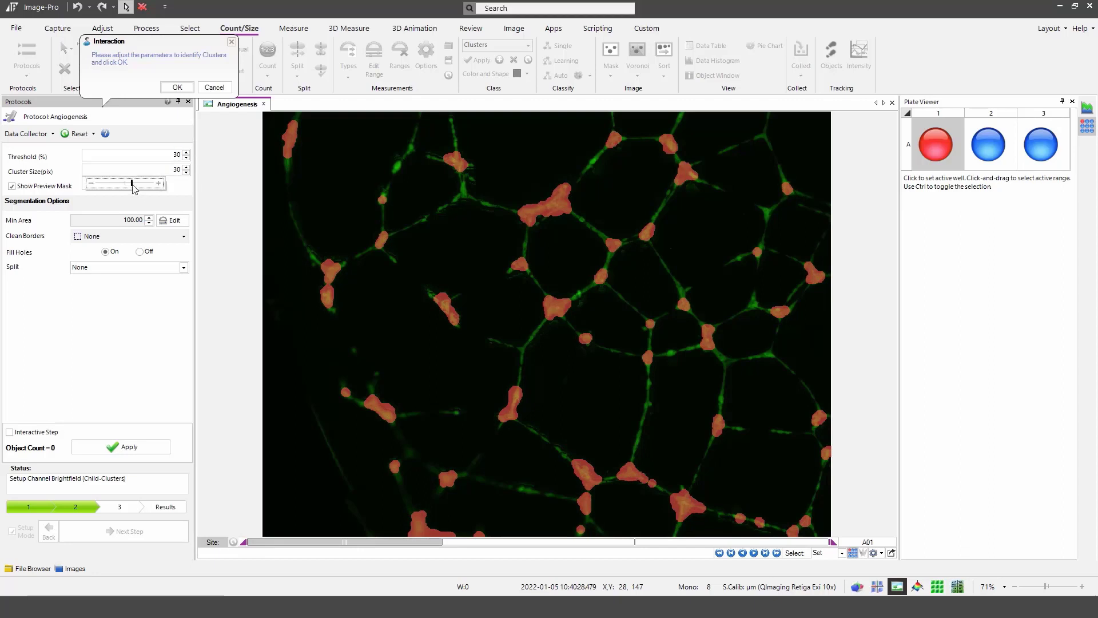
pyautogui.moveTo(132, 188); pyautogui.dragTo(132, 186)
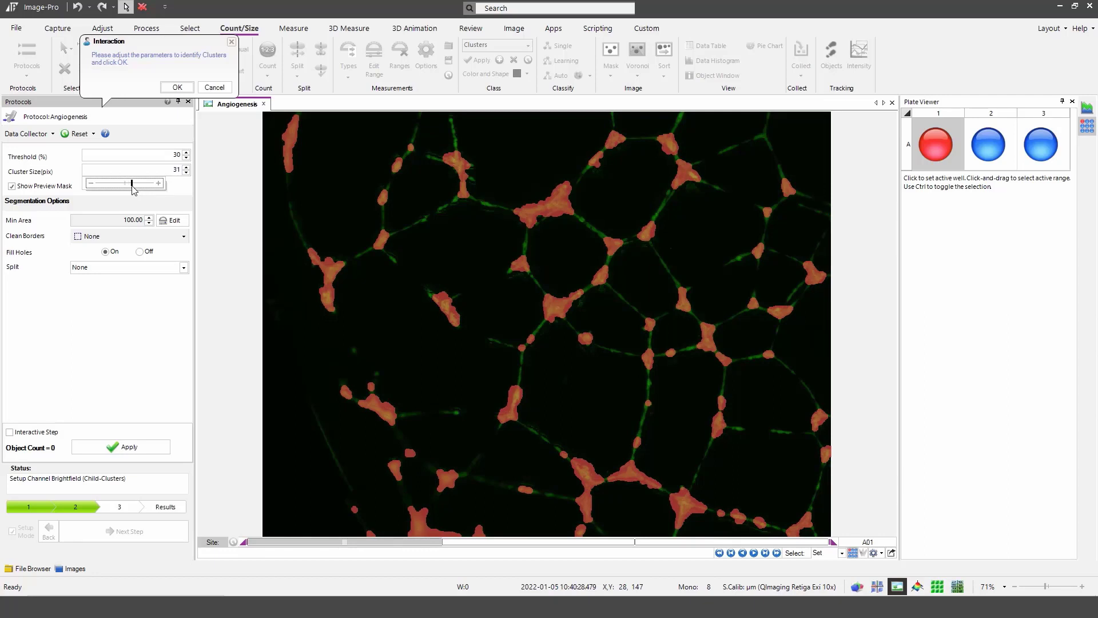
pyautogui.click(186, 173)
pyautogui.click(186, 172)
pyautogui.click(186, 173)
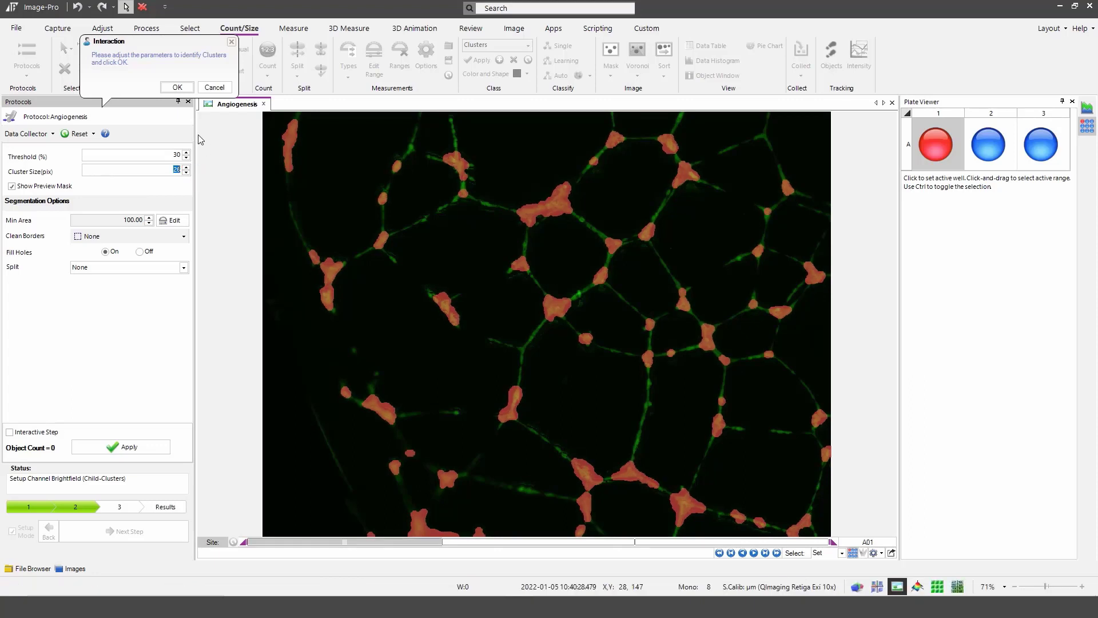
pyautogui.click(178, 87)
pyautogui.press('Return')
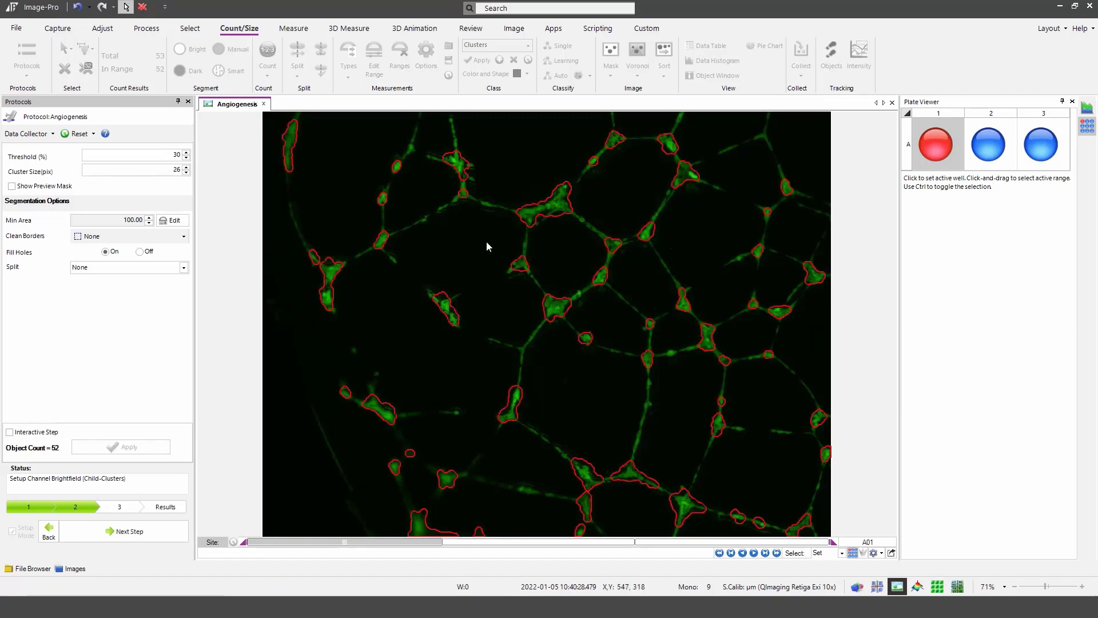
# Show the cluster preview mask and raise the minimum region area to about 172.95 in the measurement range histogram
pyautogui.click(12, 186)
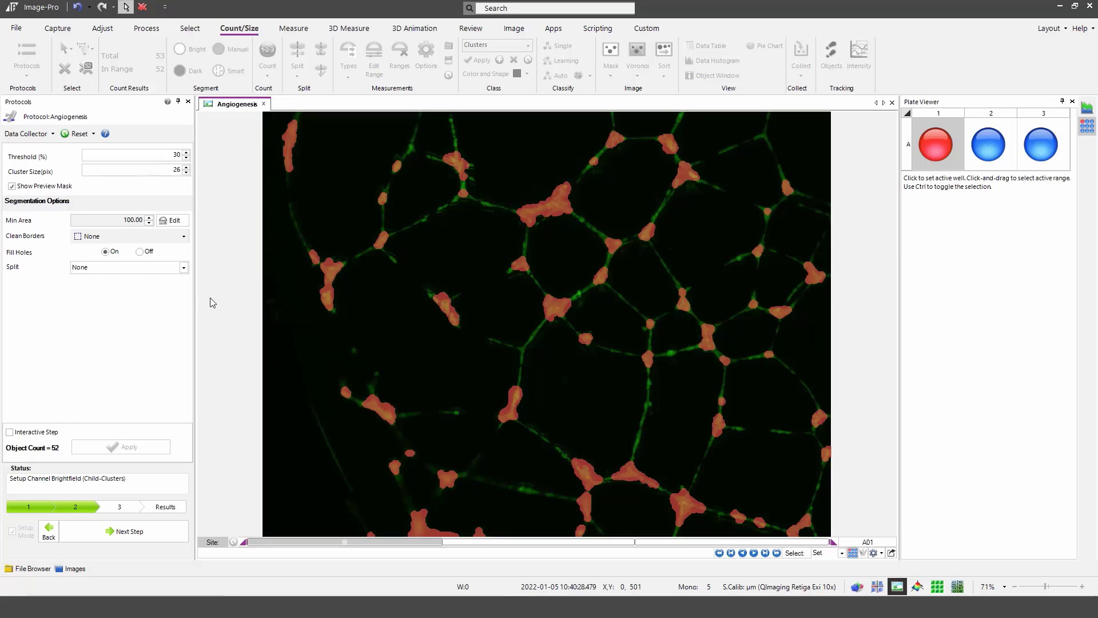
pyautogui.click(173, 222)
pyautogui.moveTo(571, 177); pyautogui.dragTo(239, 185)
pyautogui.moveTo(91, 294)
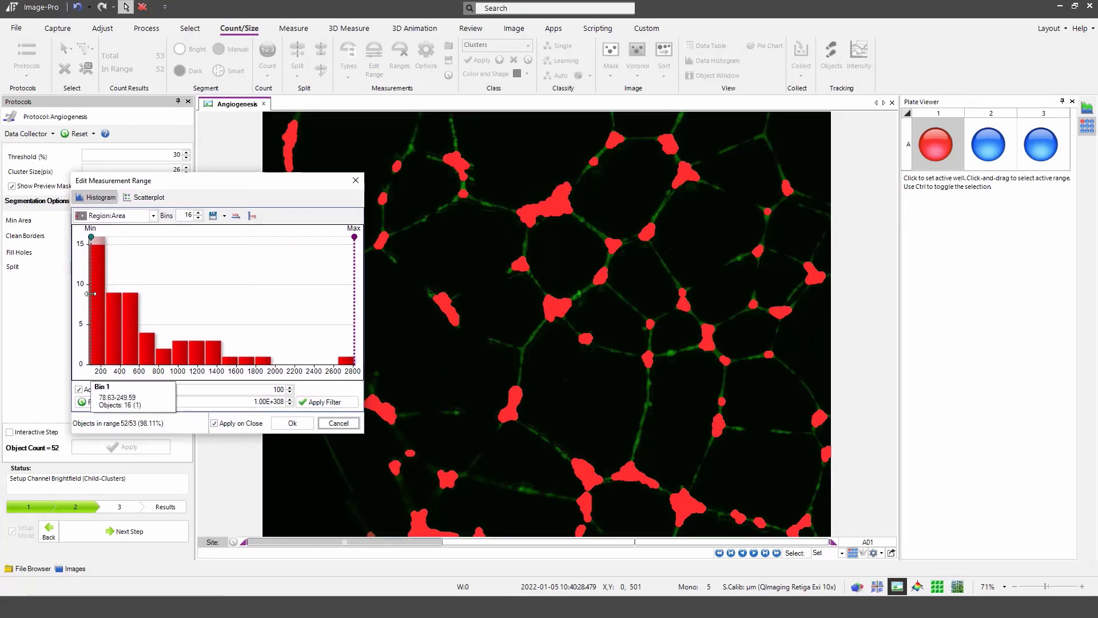
pyautogui.moveTo(90, 293); pyautogui.dragTo(95, 286)
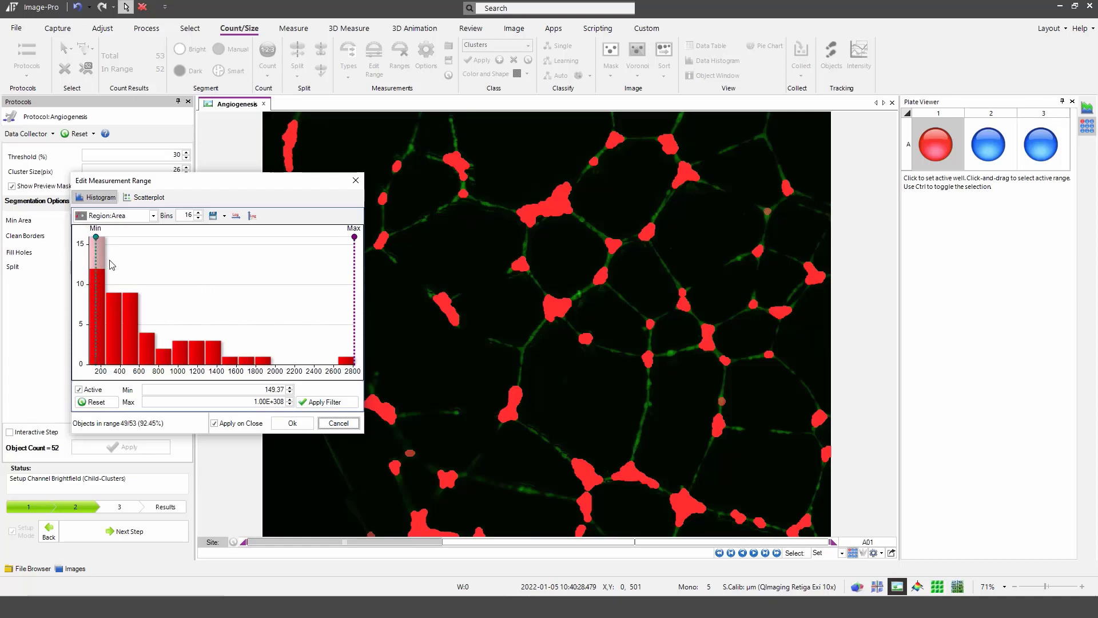
pyautogui.moveTo(96, 264); pyautogui.dragTo(86, 260)
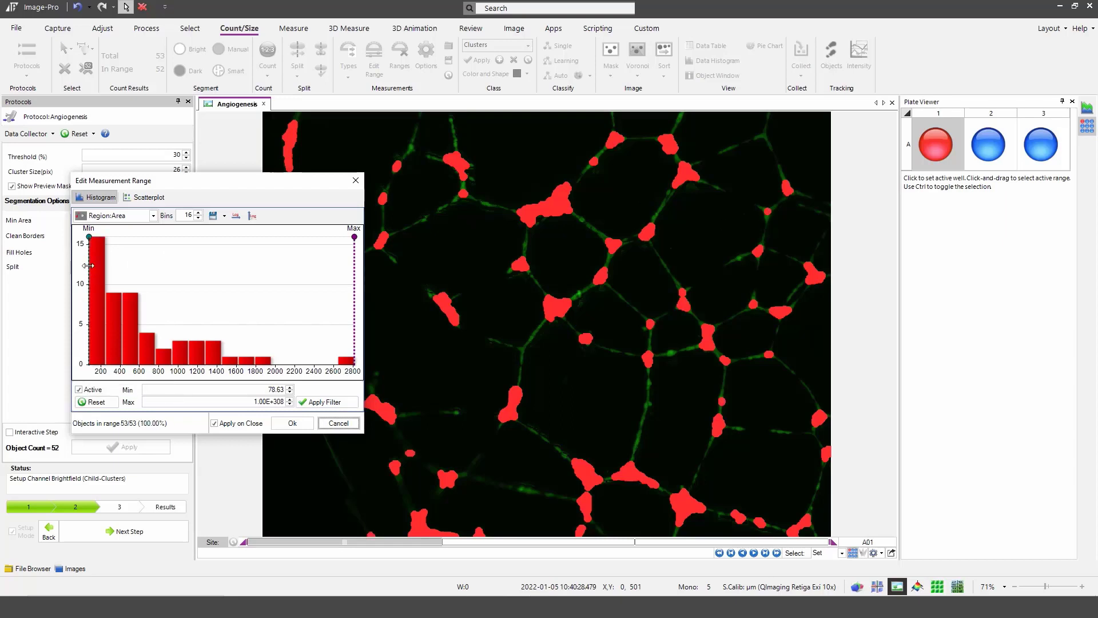
pyautogui.moveTo(88, 266); pyautogui.dragTo(98, 265)
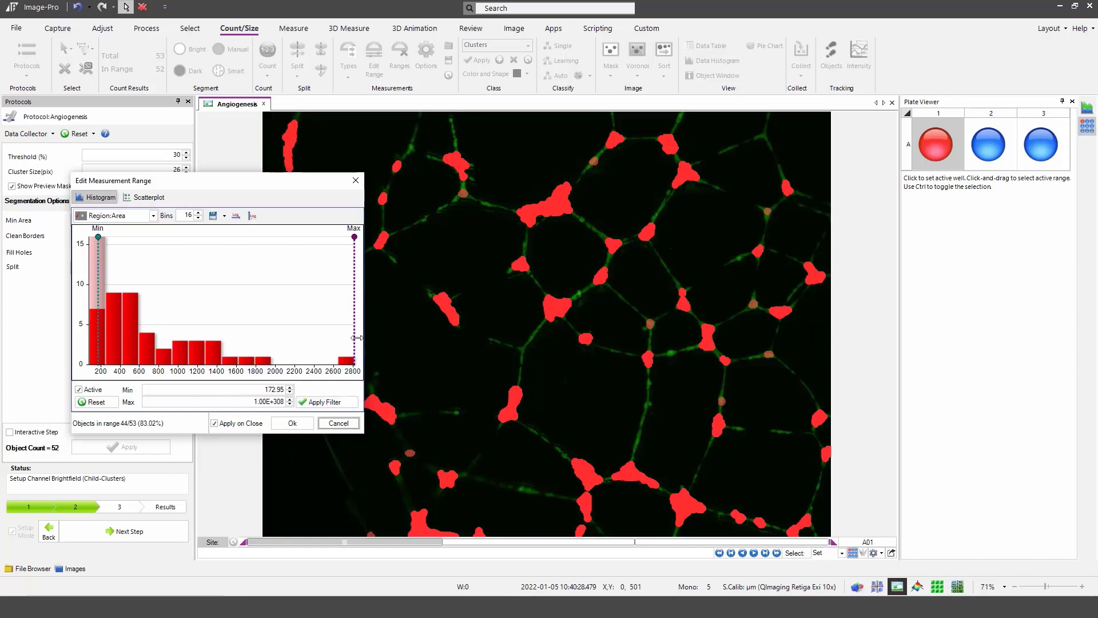
pyautogui.click(295, 428)
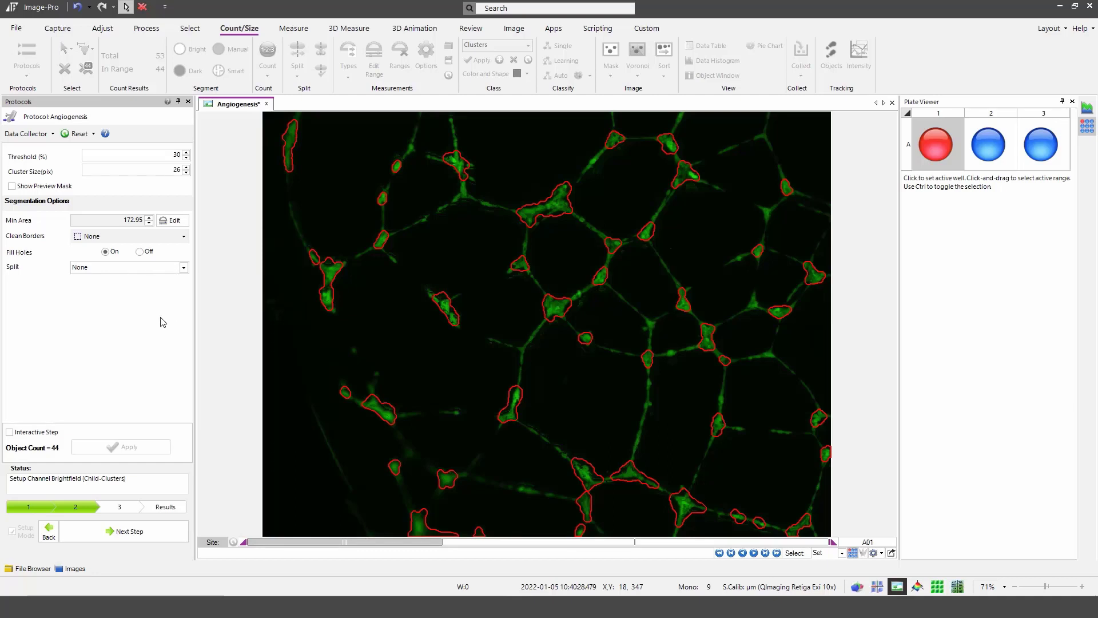
# Advance to tube identification, set the tube threshold to 90%, and accept the parameters
pyautogui.click(129, 531)
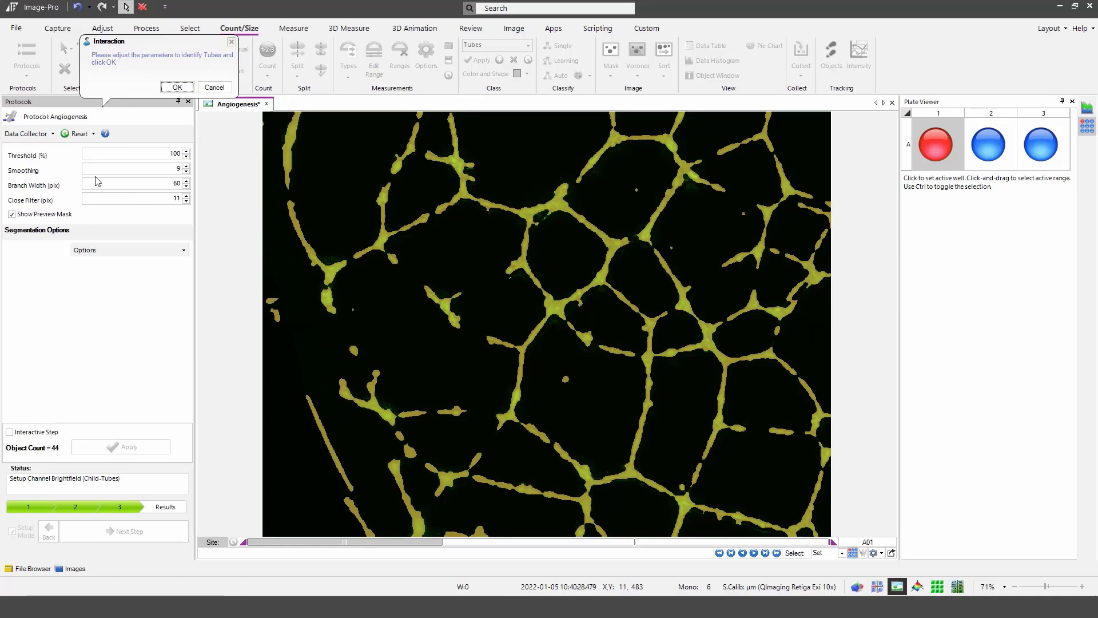
pyautogui.moveTo(115, 153)
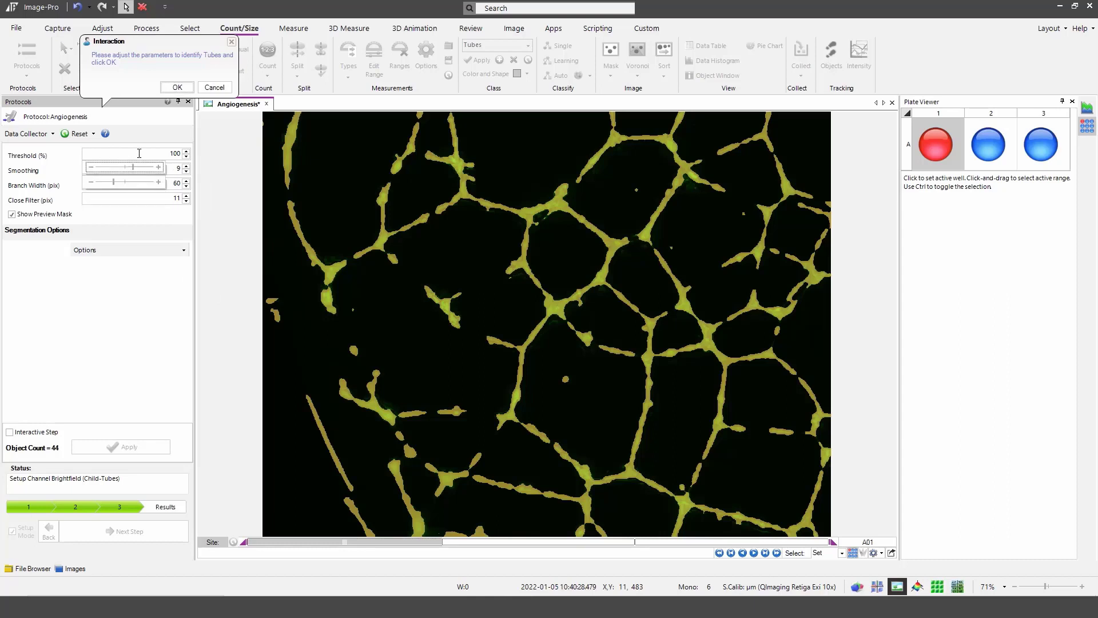
pyautogui.moveTo(134, 185)
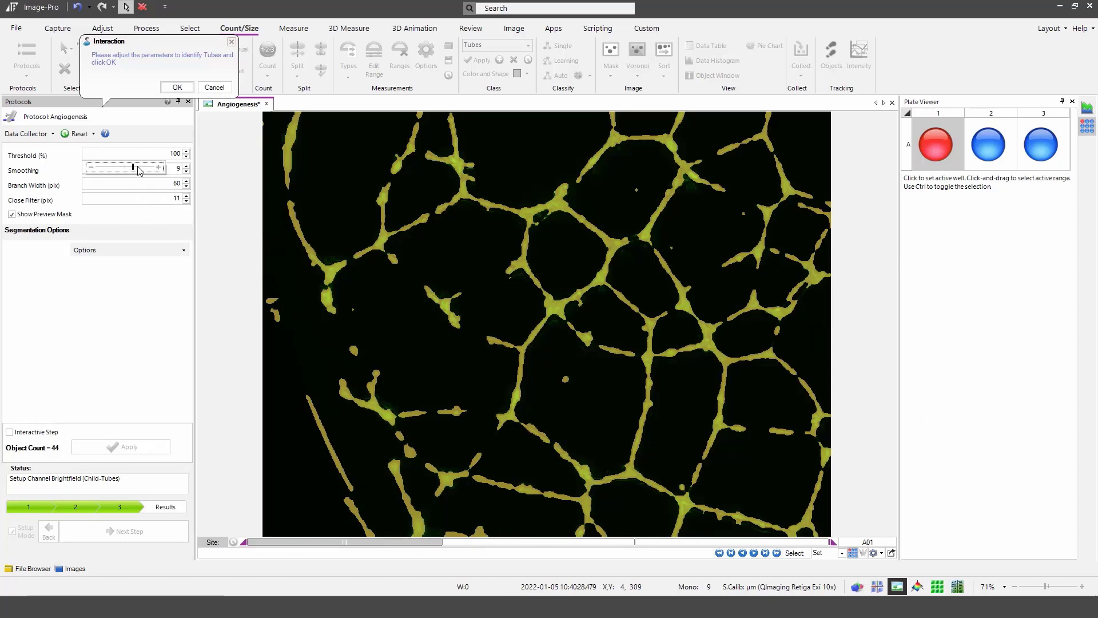
pyautogui.moveTo(134, 170); pyautogui.dragTo(133, 174)
pyautogui.click(177, 88)
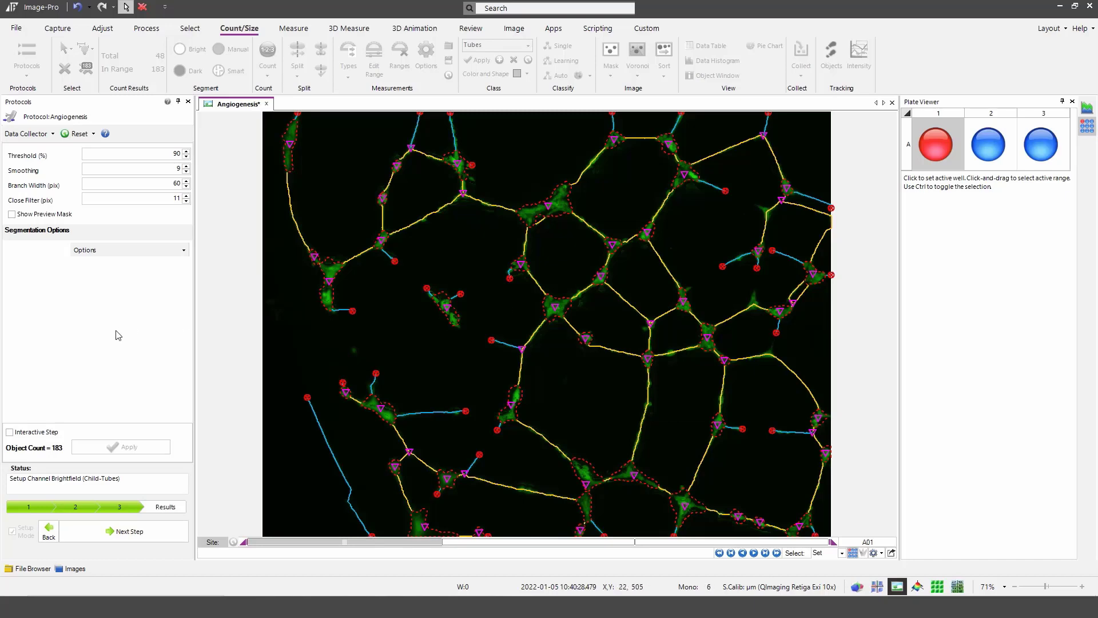
# Show the tube preview mask, set the close filter to 10 pixels, and apply the tube detection
pyautogui.click(12, 215)
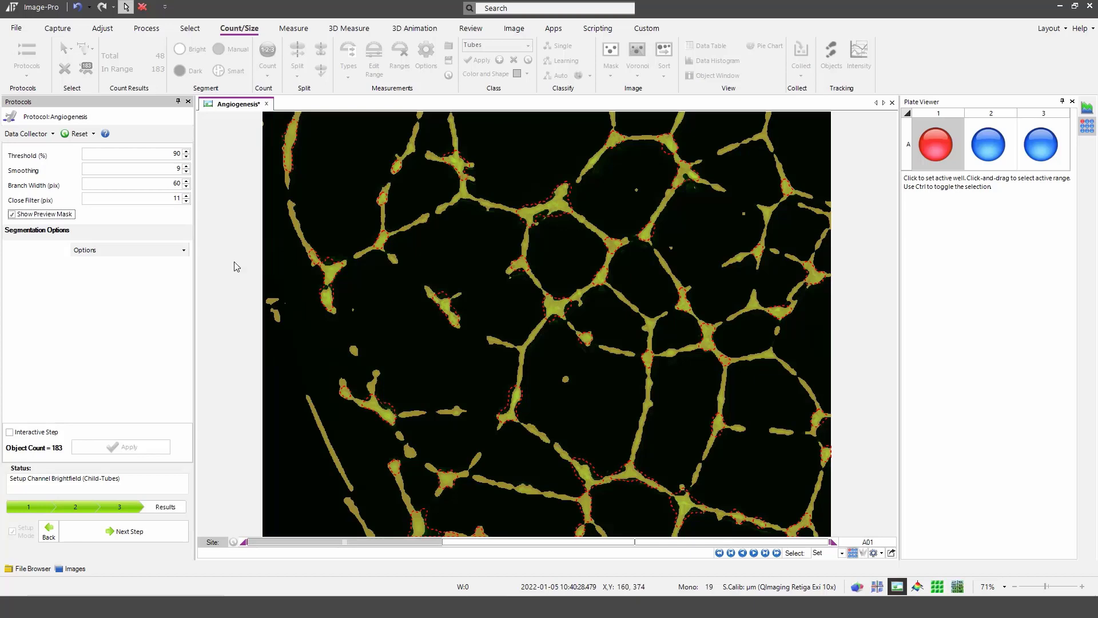
pyautogui.click(185, 201)
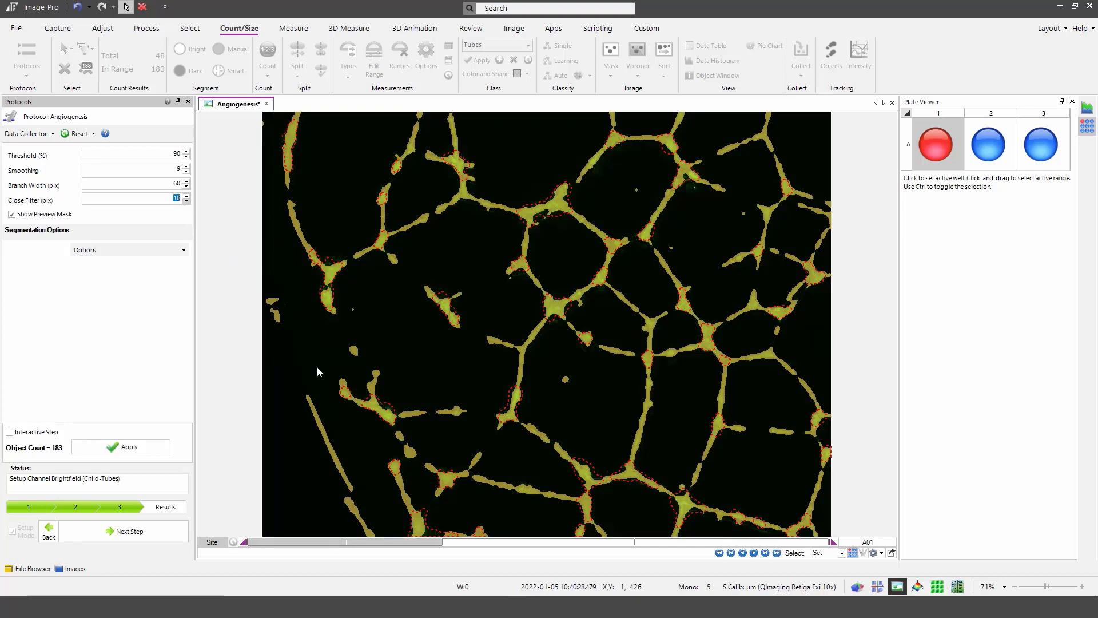
pyautogui.click(121, 446)
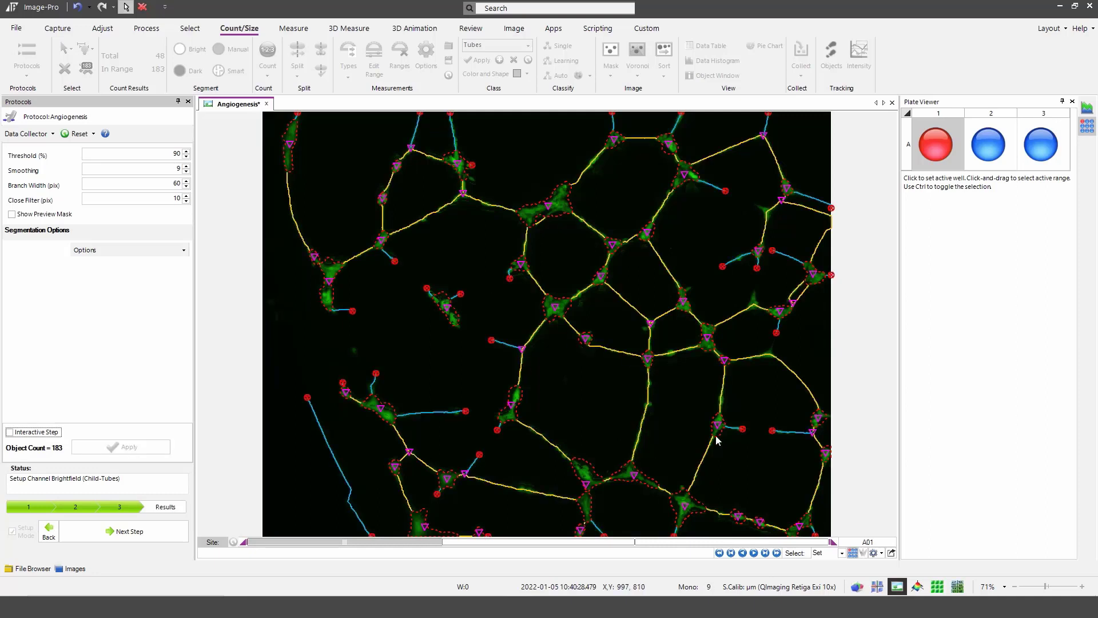
# Set Prune to 40 in the tube segmentation options and reapply the tube detection
pyautogui.click(183, 250)
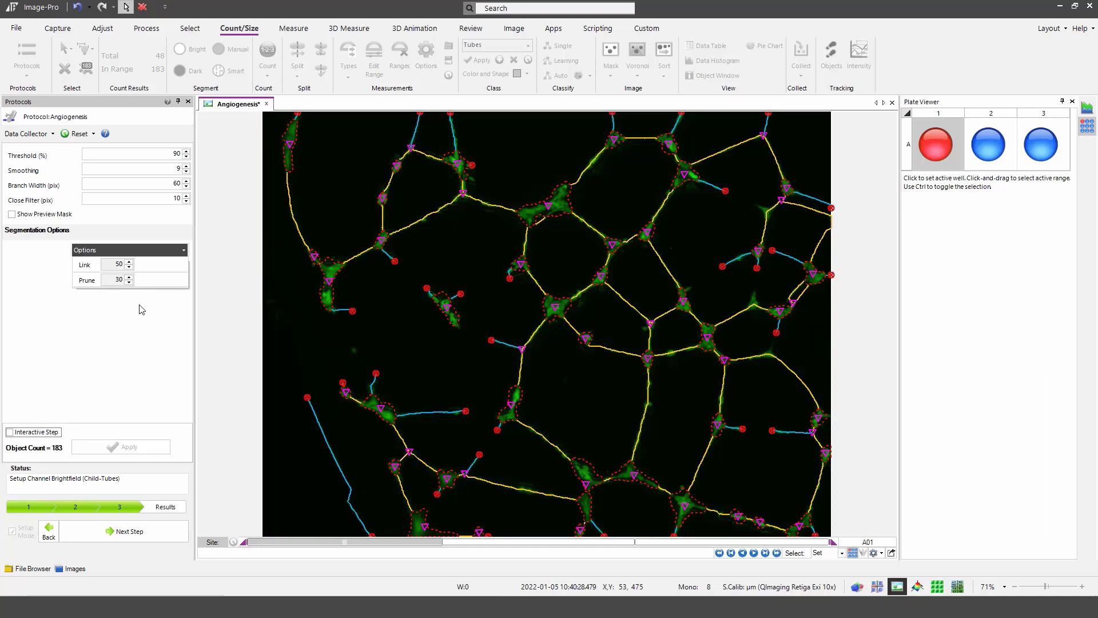
pyautogui.doubleClick(117, 281)
pyautogui.click(129, 279)
pyautogui.click(129, 446)
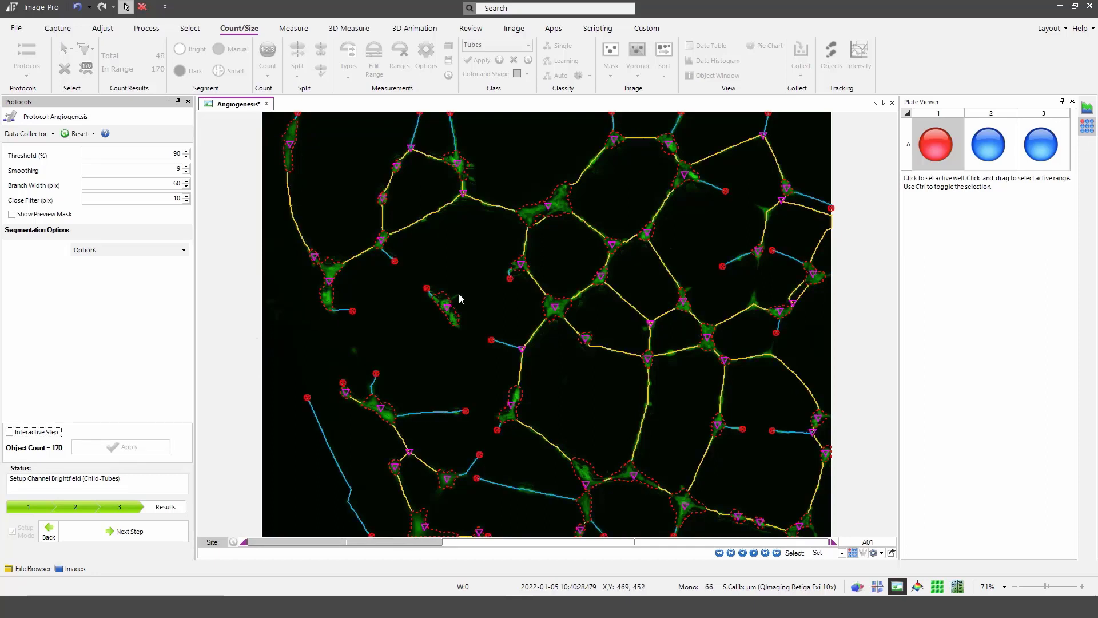
# Set Prune to 30 in the tube segmentation options and reapply the tube detection
pyautogui.click(183, 250)
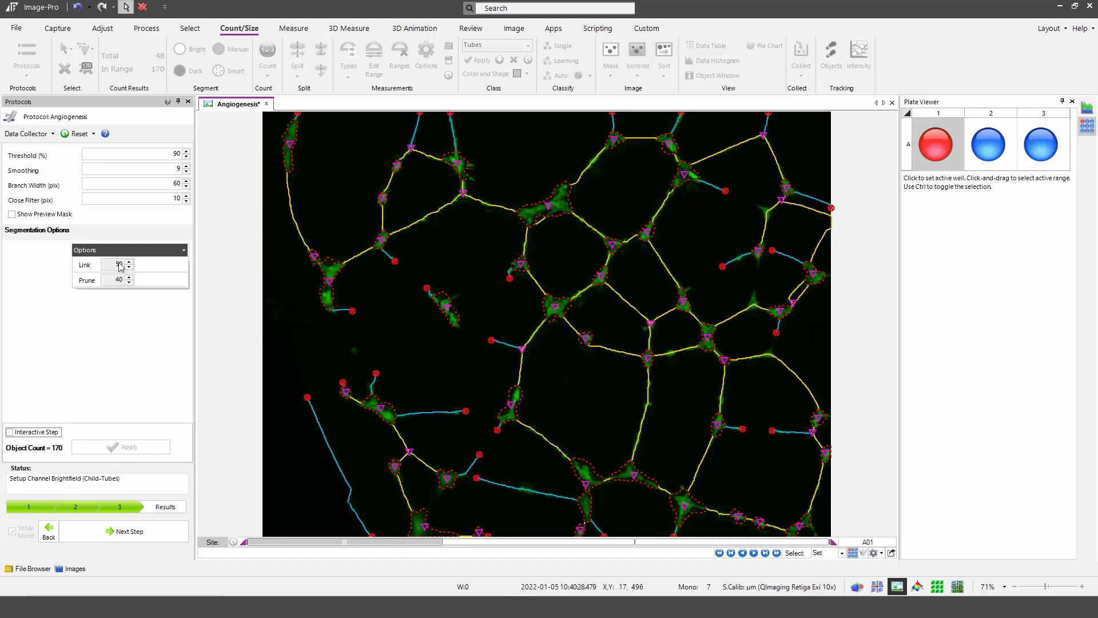
pyautogui.doubleClick(117, 280)
pyautogui.click(129, 280)
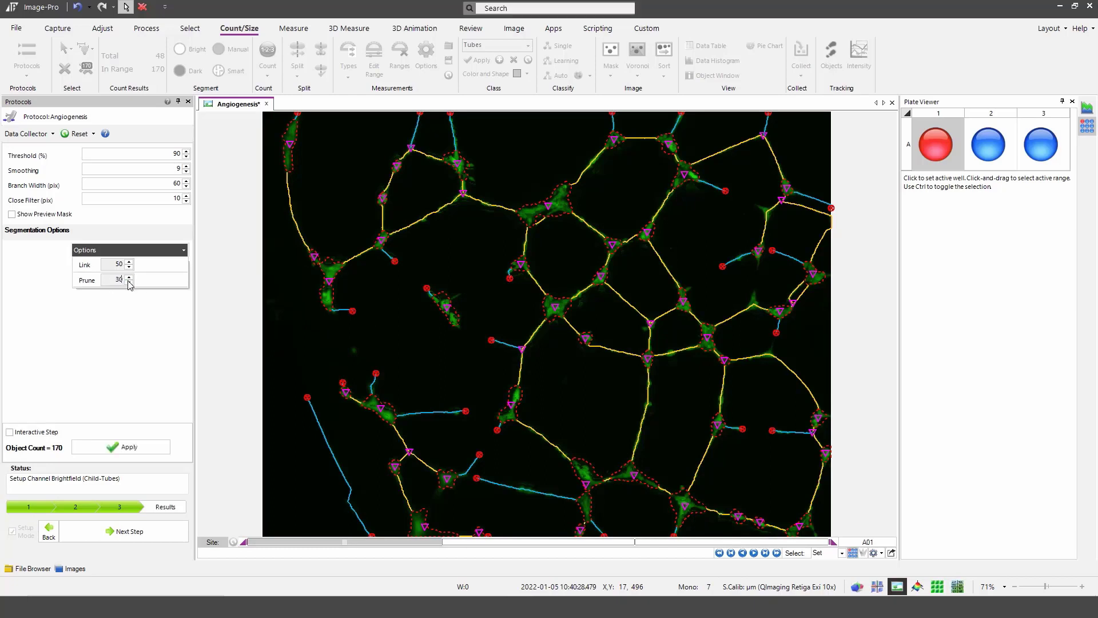
pyautogui.click(137, 446)
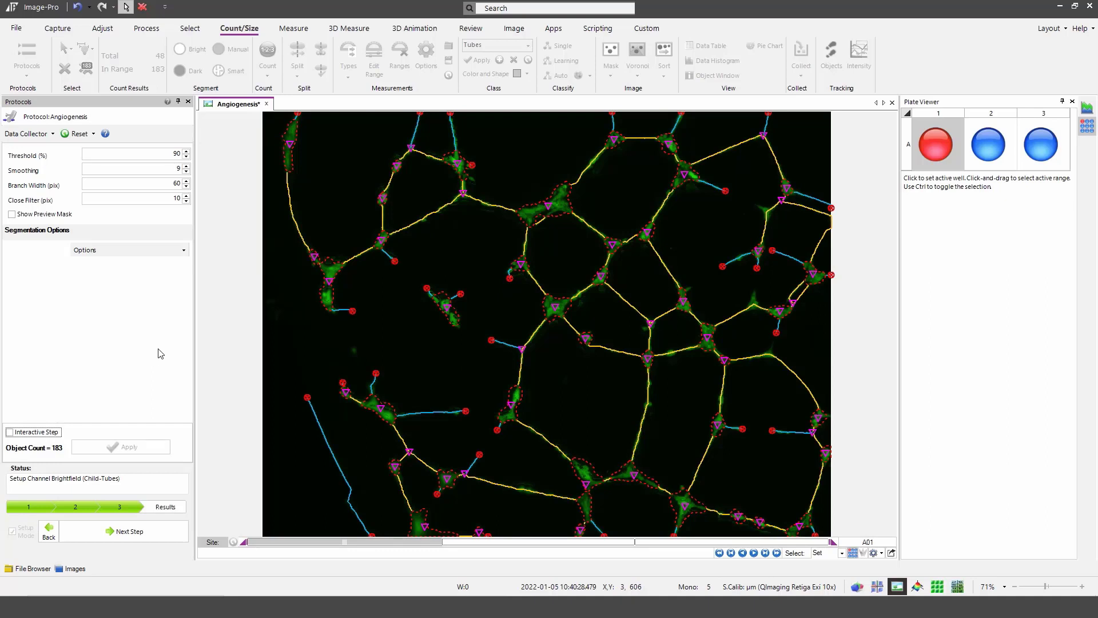
# Advance to the results stage and remove the pie chart from the automatically shown result windows
pyautogui.click(125, 537)
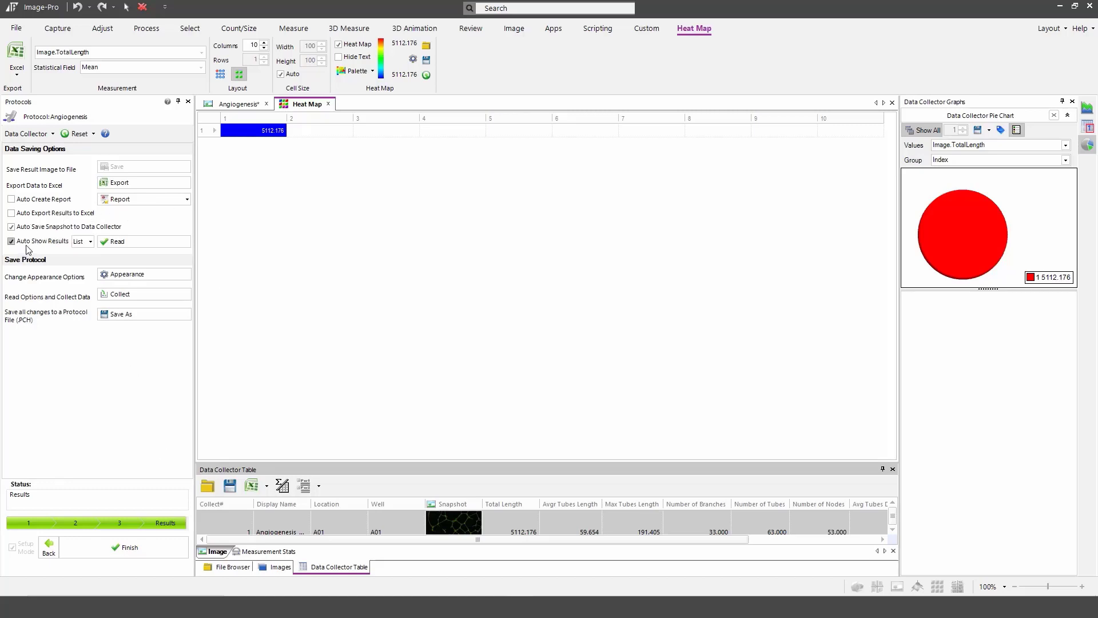
pyautogui.click(91, 242)
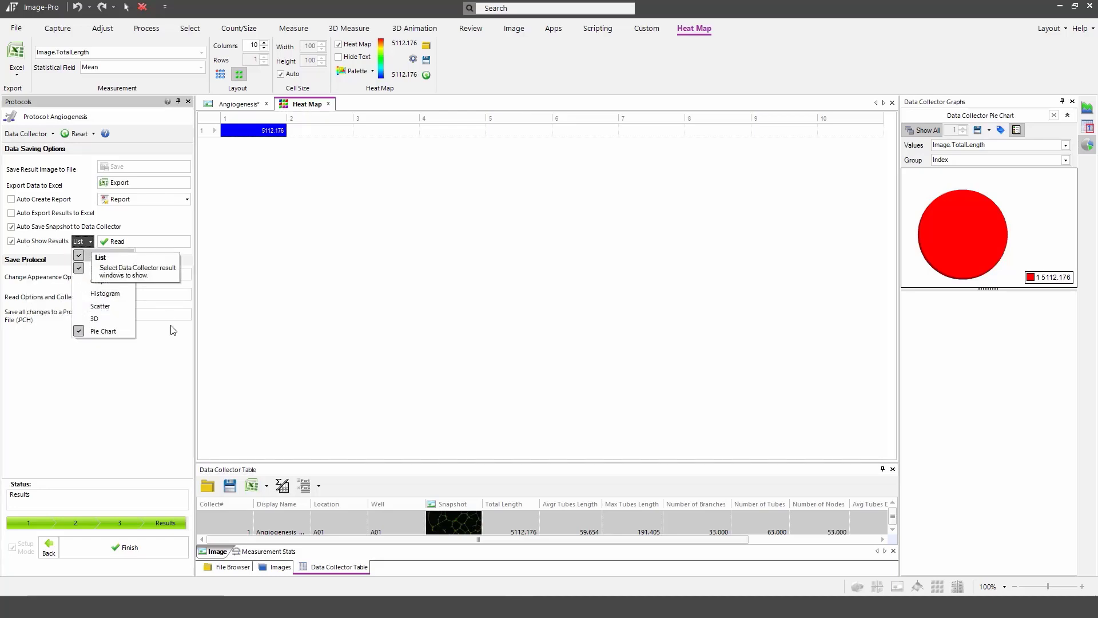
pyautogui.click(104, 331)
pyautogui.click(91, 242)
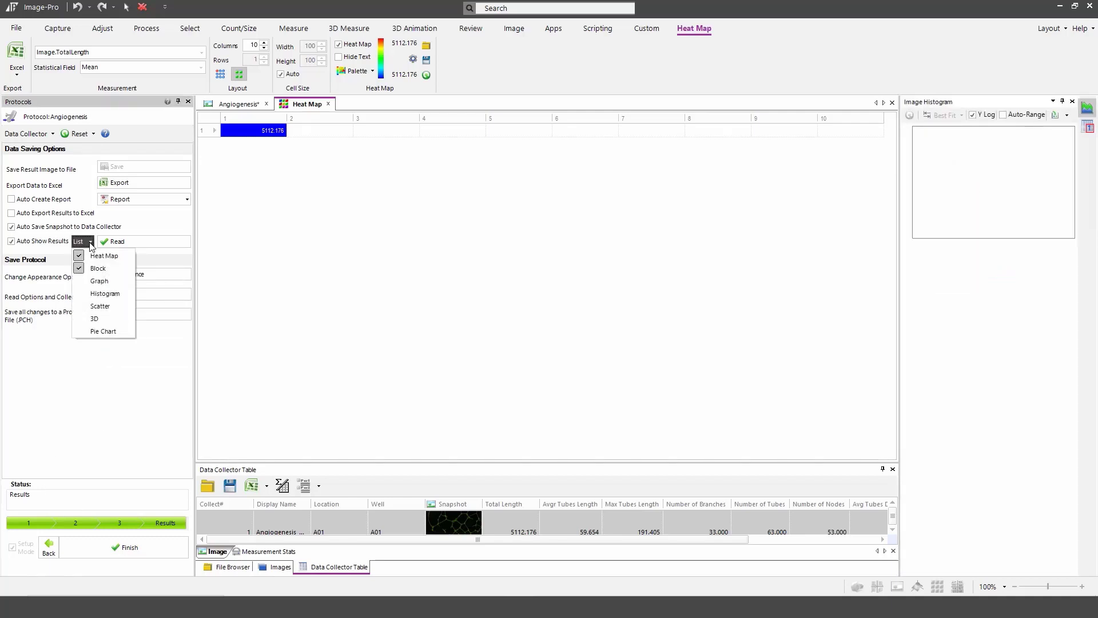
pyautogui.click(346, 274)
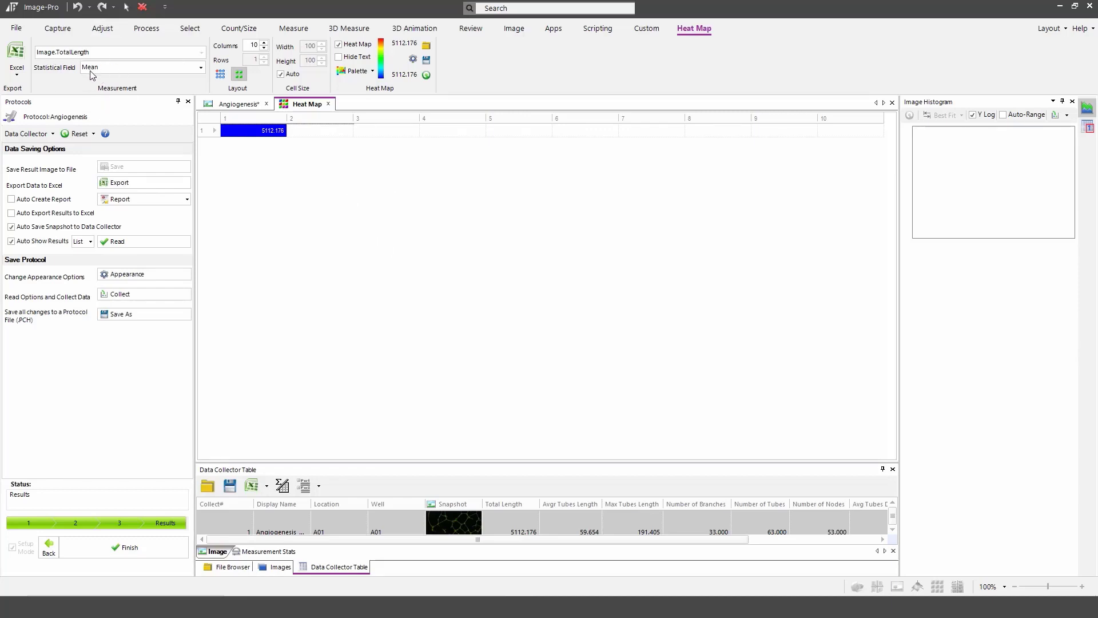
# Switch the heat map to the plate layout and read the current result display settings into the protocol
pyautogui.click(221, 75)
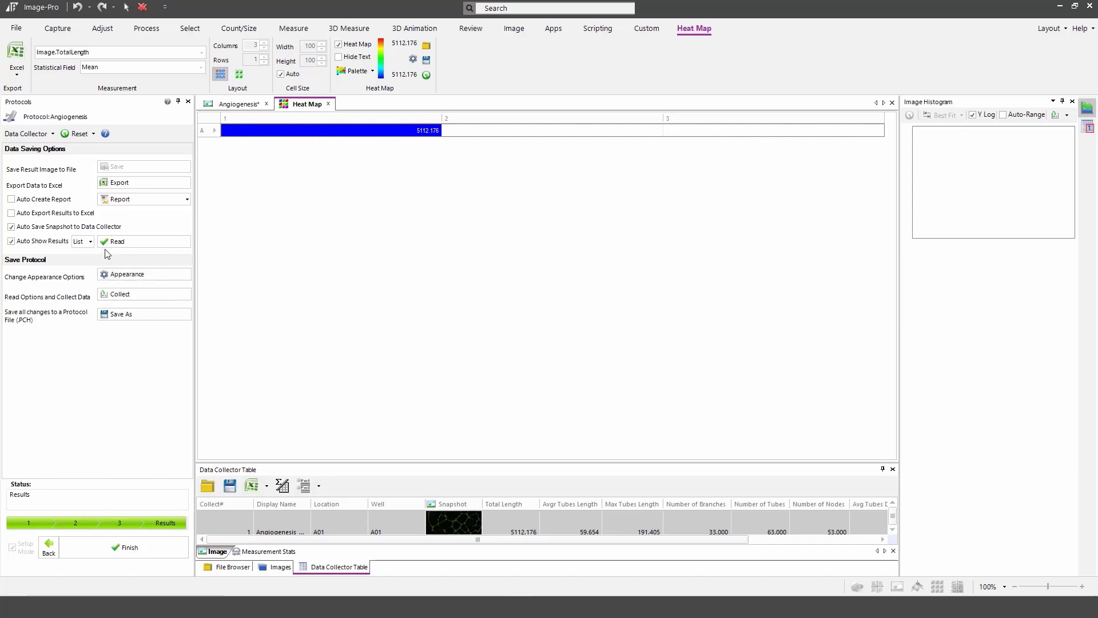
pyautogui.click(90, 242)
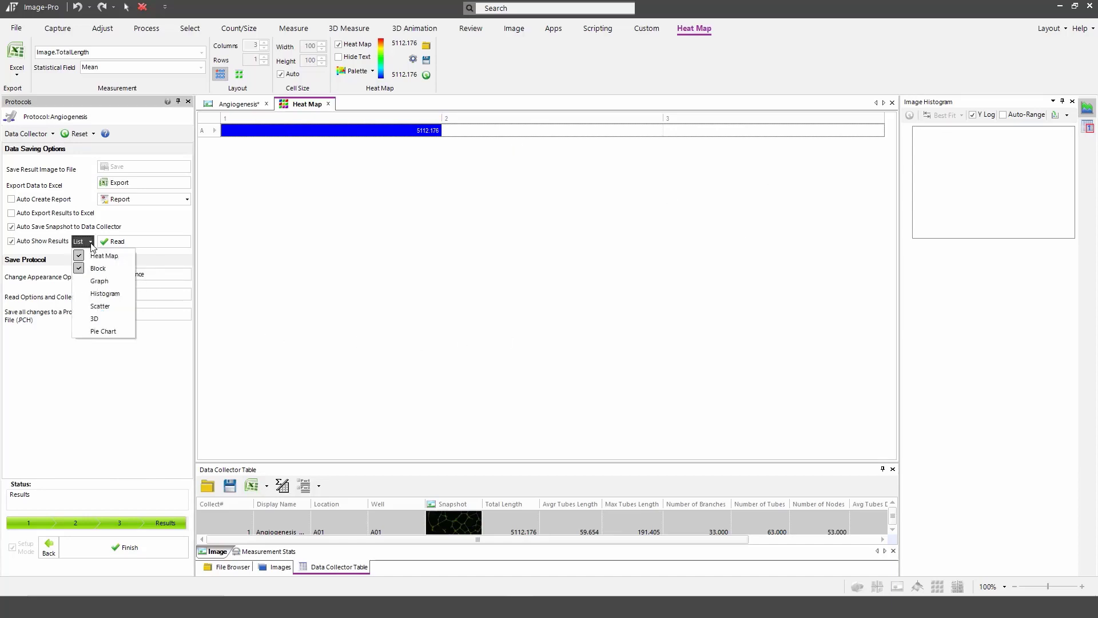
pyautogui.click(163, 241)
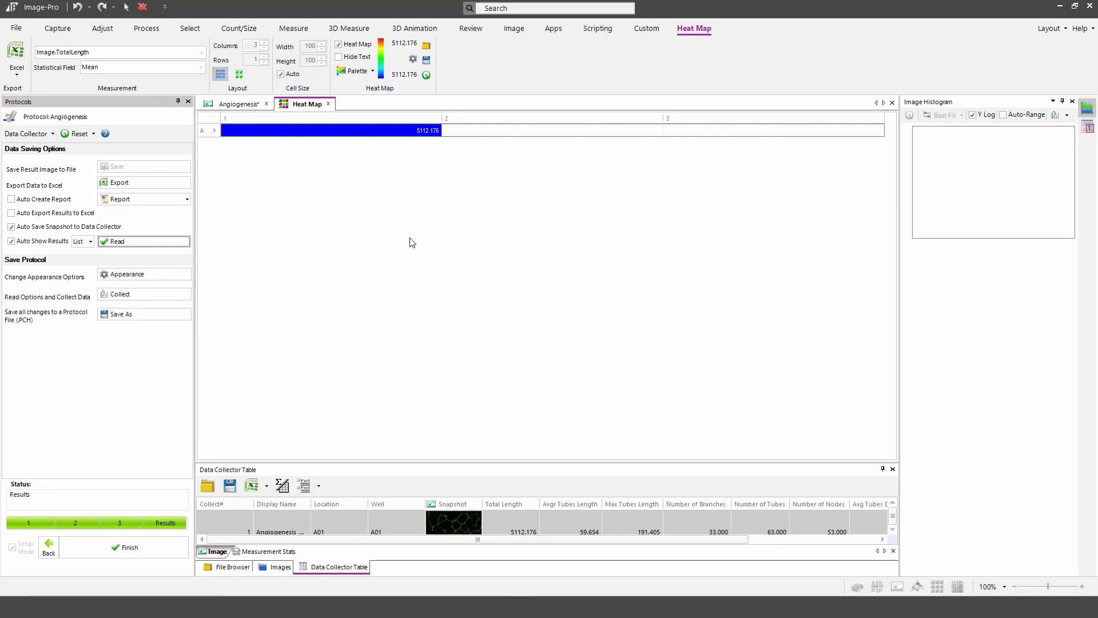
# Save the Angiogenesis protocol as version 1 and finish the setup run
pyautogui.click(148, 314)
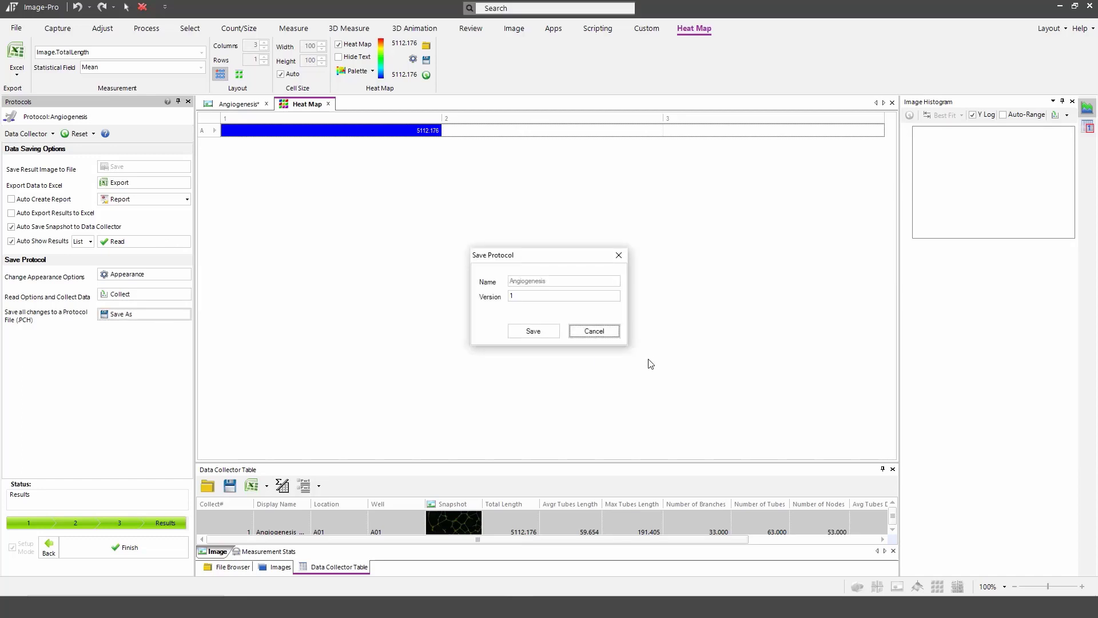
pyautogui.click(546, 336)
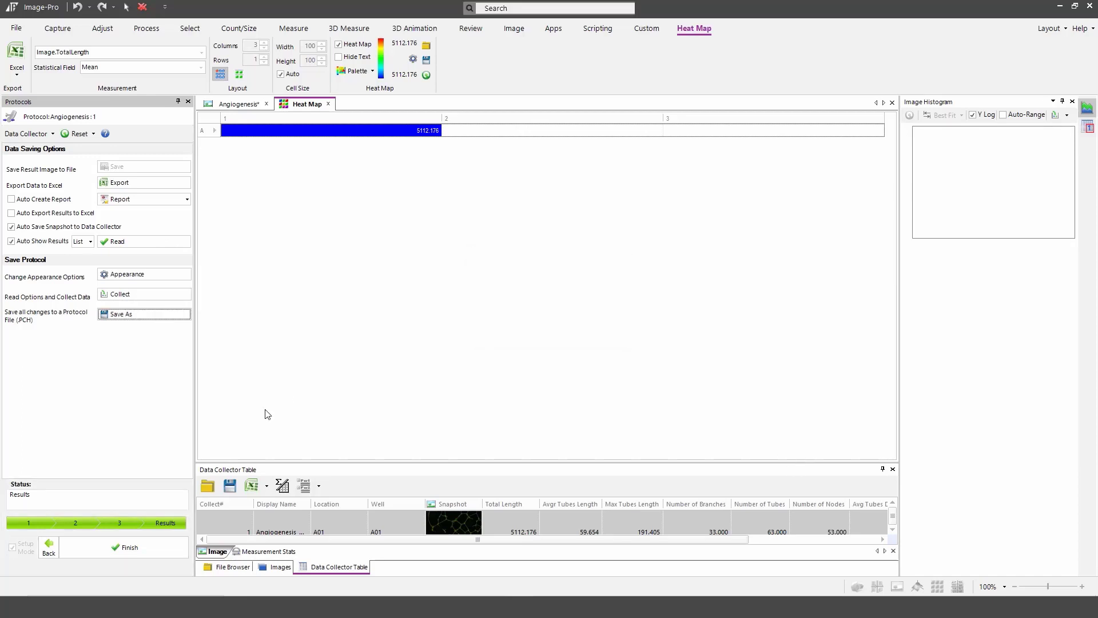
pyautogui.click(113, 548)
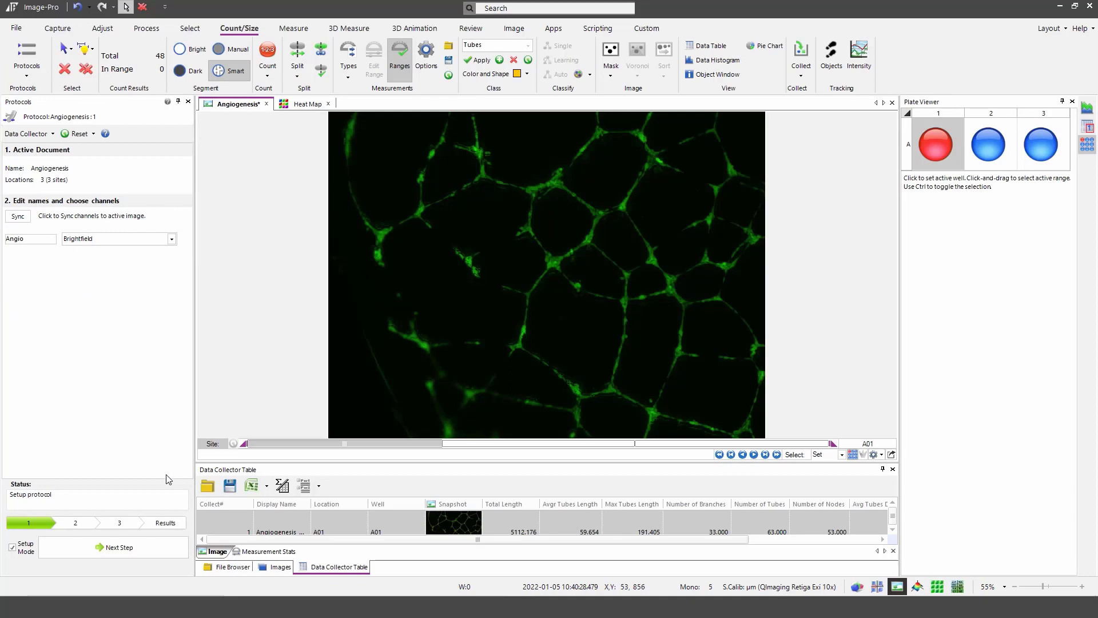
# Turn off setup mode and run the saved protocol on the selected wells
pyautogui.click(12, 547)
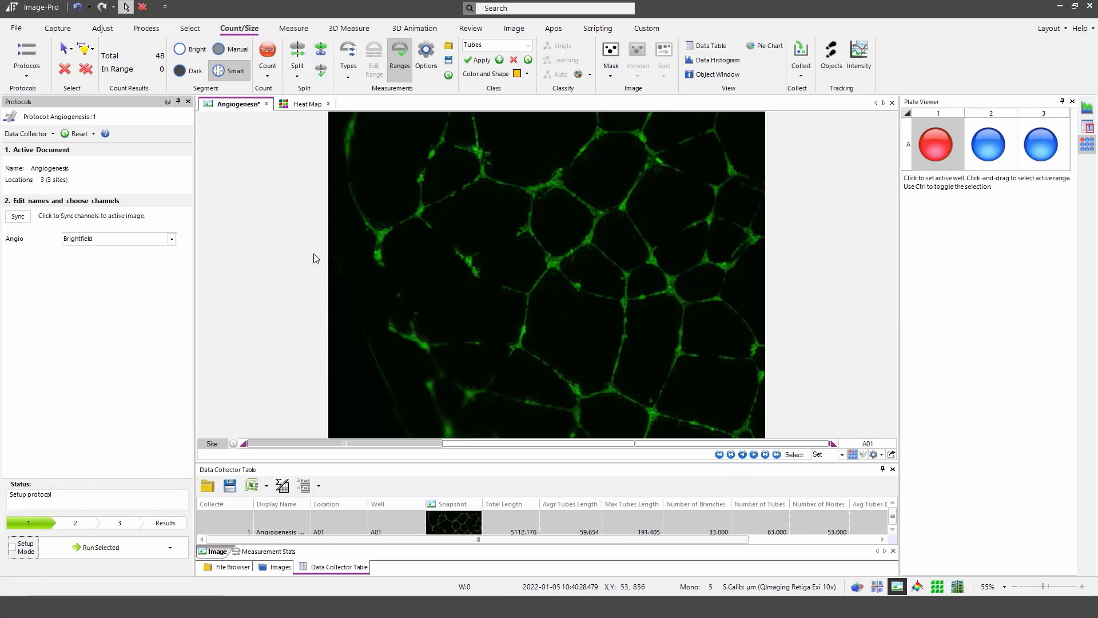
pyautogui.click(84, 550)
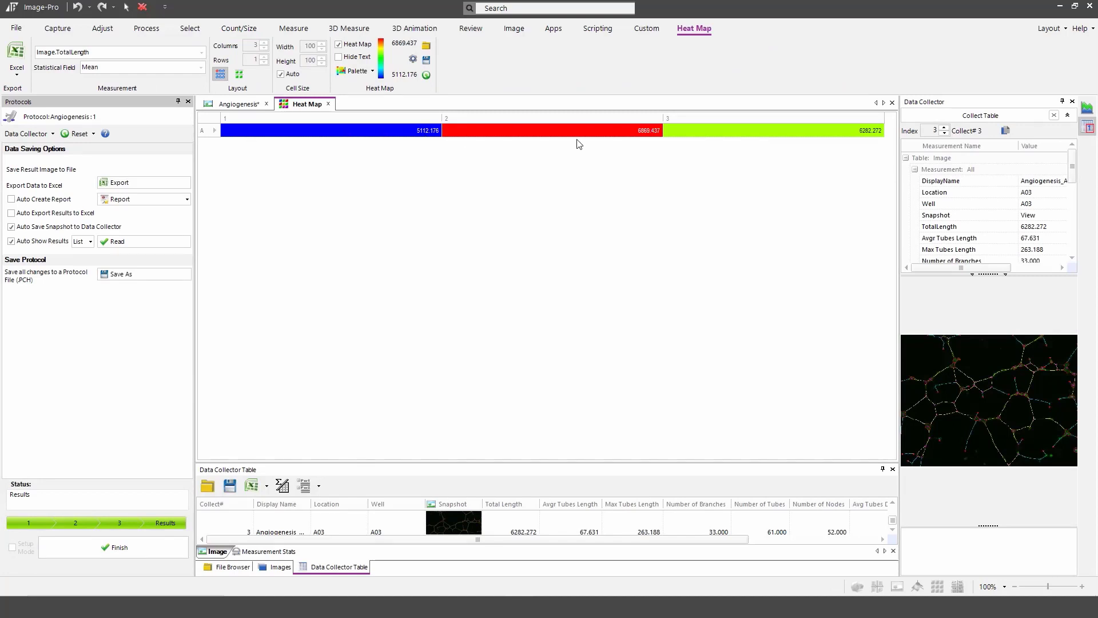
# Enlarge the Data Collector table to show all wells and compare its measurement statistics with the image results
pyautogui.moveTo(615, 460); pyautogui.dragTo(613, 301)
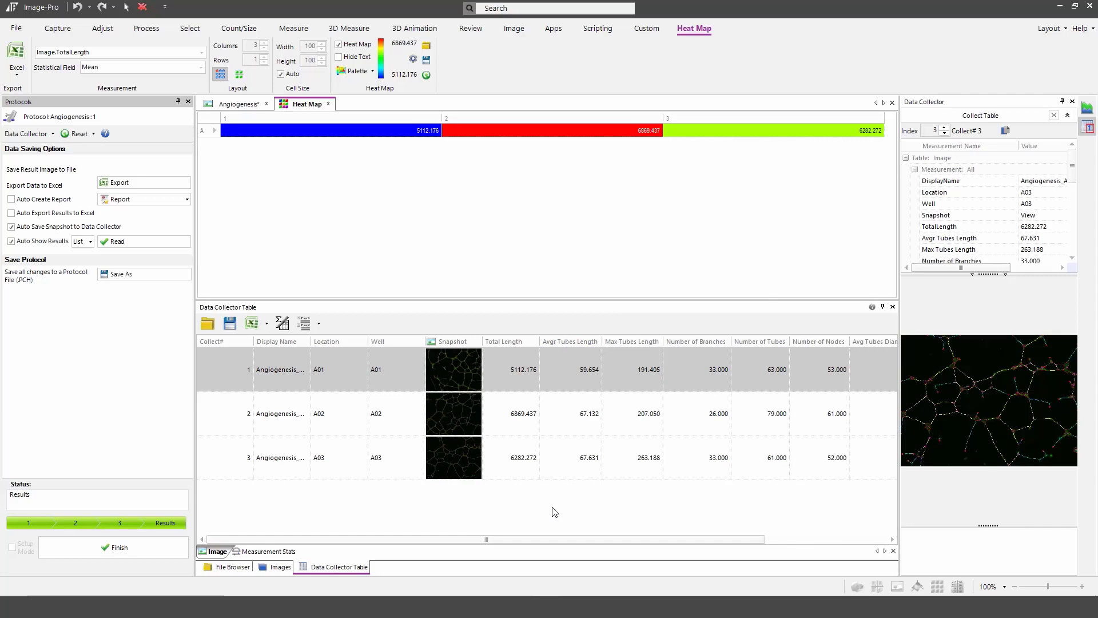
pyautogui.click(283, 552)
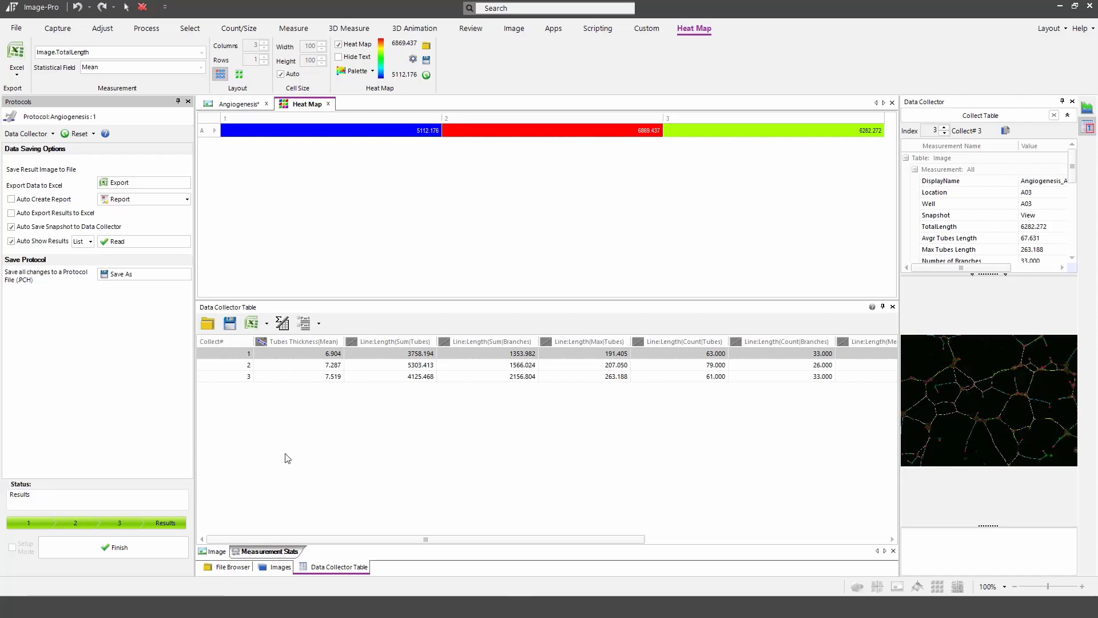
pyautogui.click(216, 551)
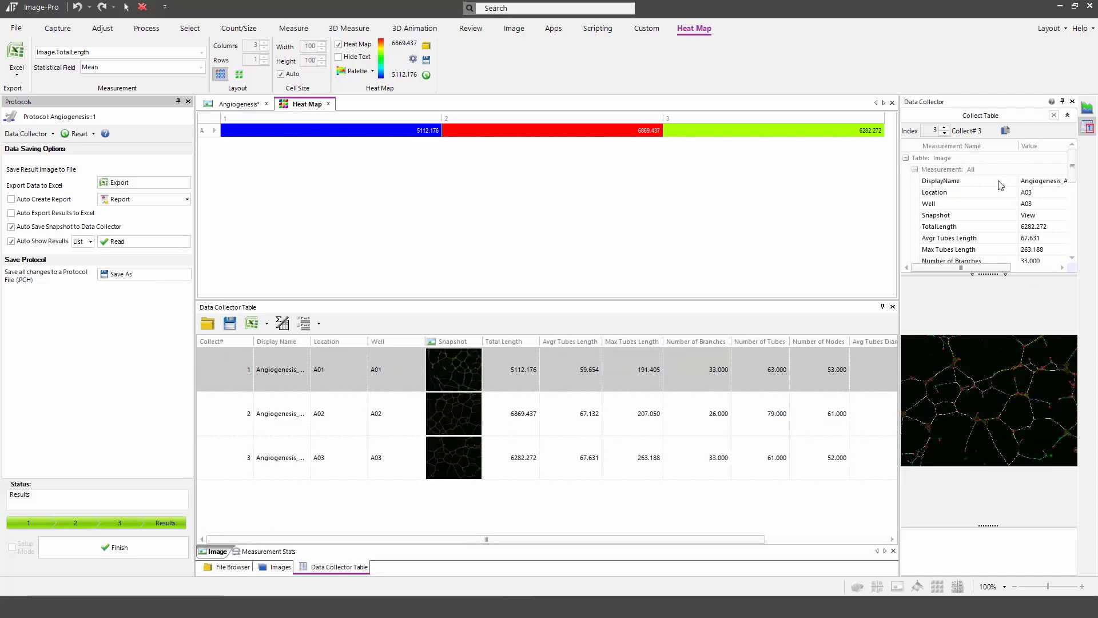
# Step the collected records back to index 1 to view well A01's results, and finish the protocol run
pyautogui.click(945, 133)
pyautogui.click(944, 133)
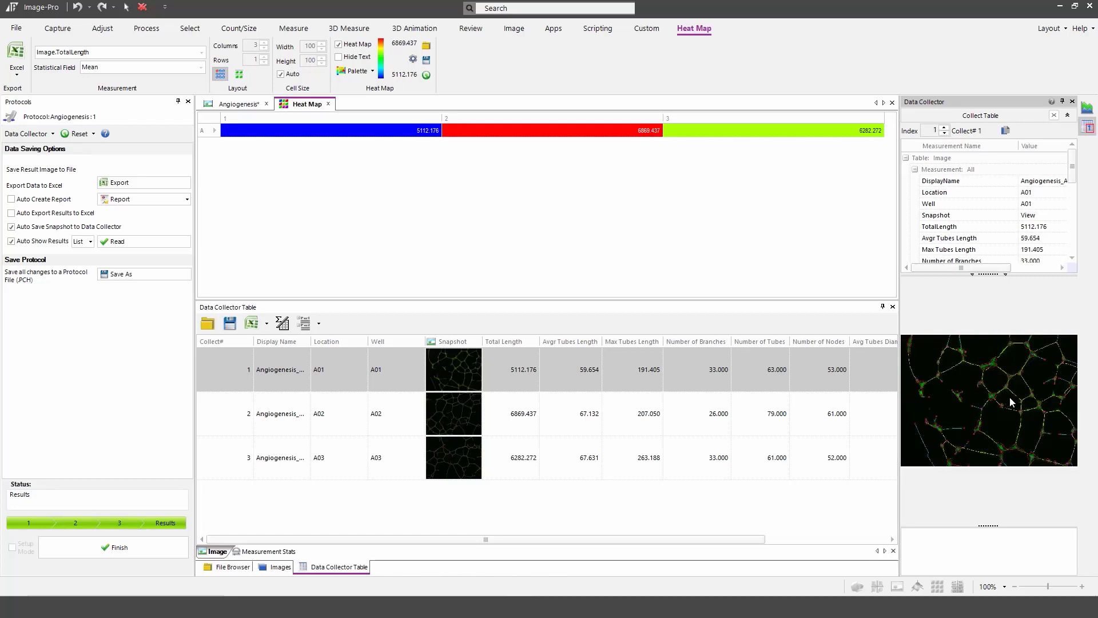
pyautogui.click(120, 547)
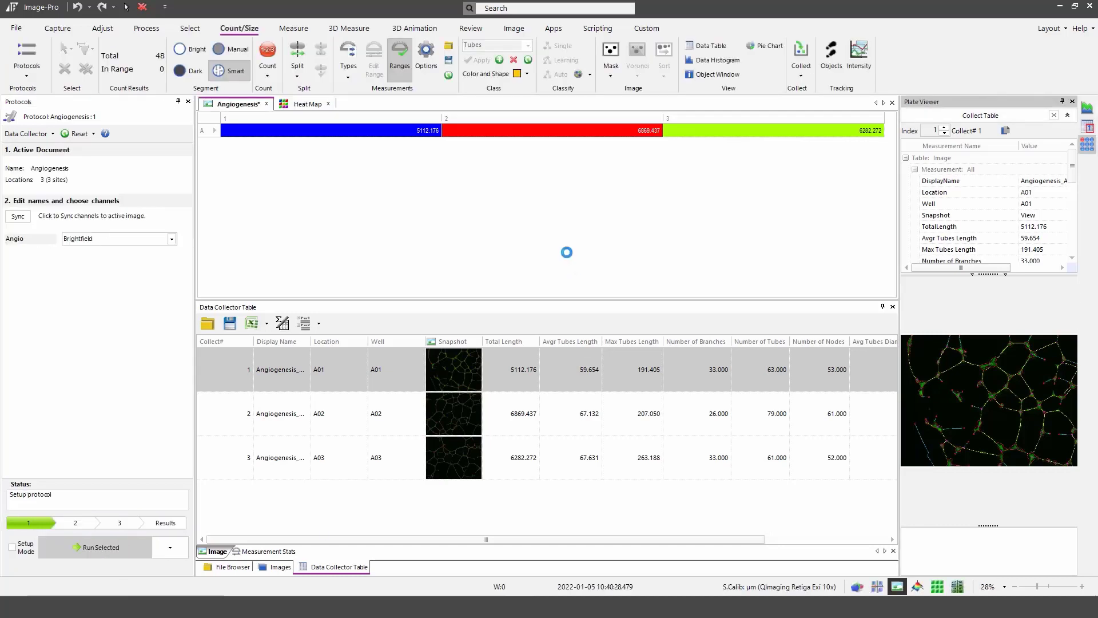